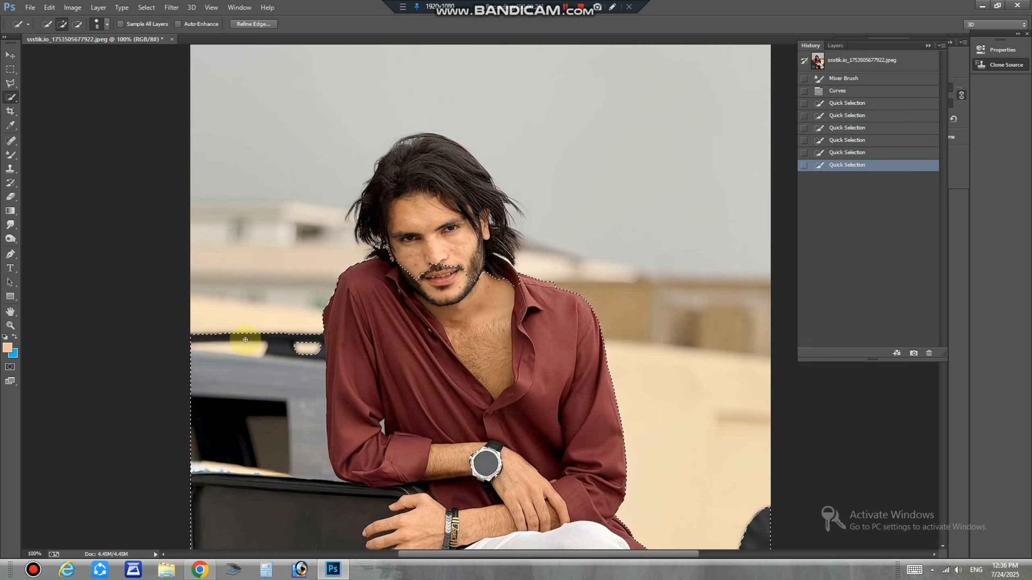
- Subtract the gap under the truck's roof rail from the quick selection and add the man's face and hair
alt+click(241, 350)
scroll(274, 404, down, 2)
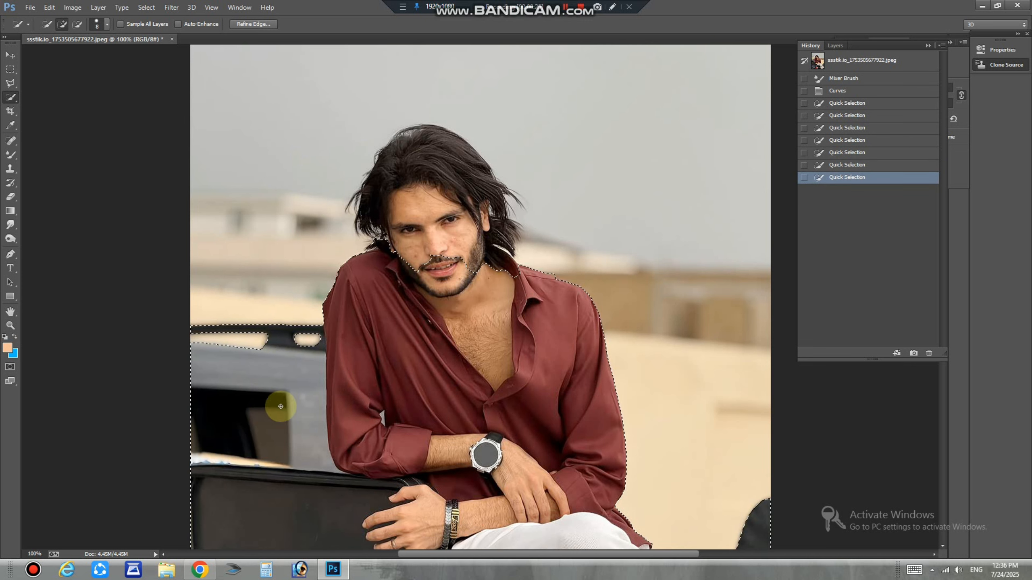
scroll(445, 299, up, 4)
scroll(446, 300, up, 1)
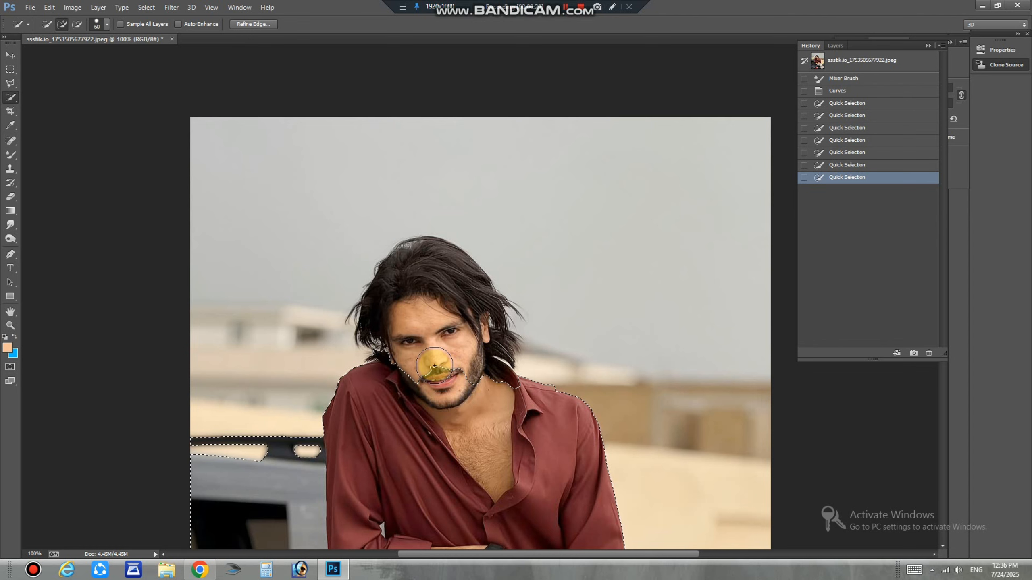
click(442, 375)
click(466, 360)
click(474, 349)
click(456, 319)
click(463, 319)
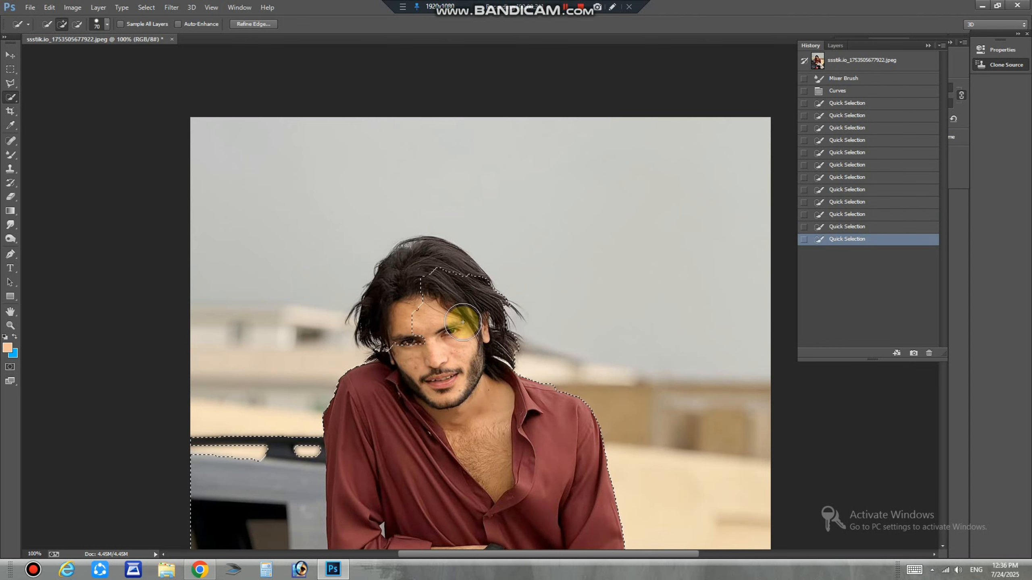
click(420, 295)
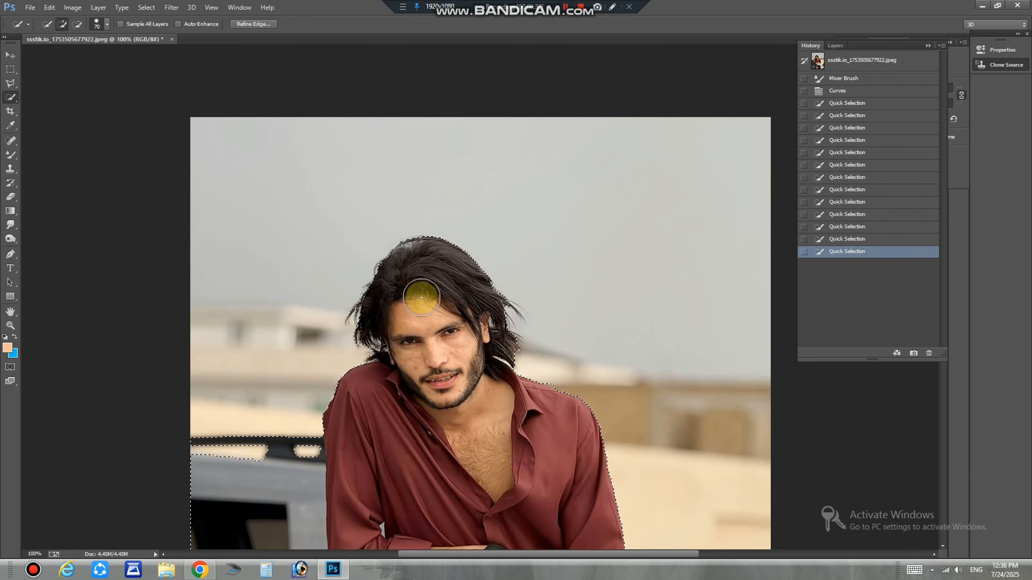
- Refine the selection edge around the man's hair with the Refine Radius brush at size 50
click(251, 23)
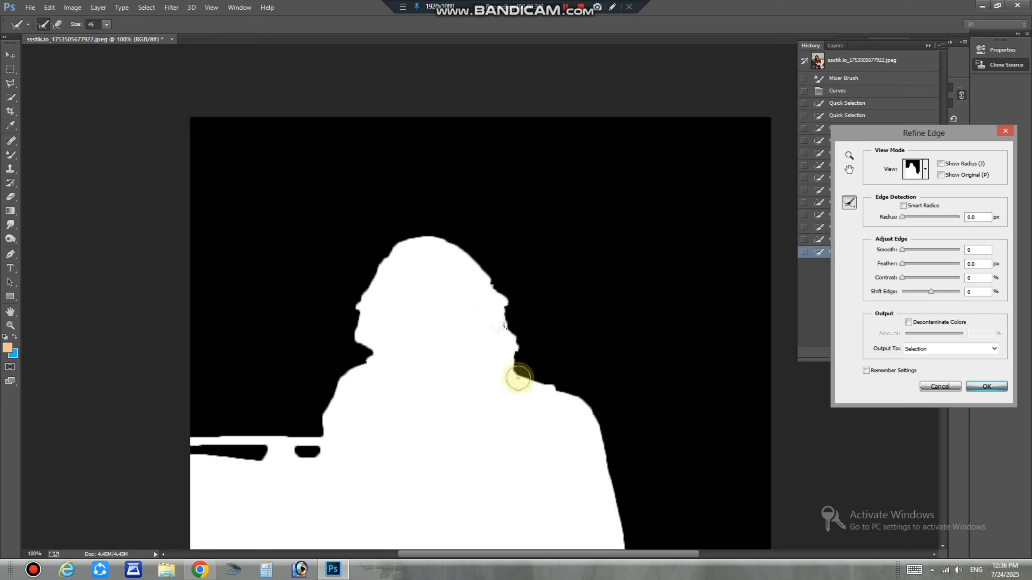
mouse_move(500, 273)
mouse_down()
mouse_move(428, 225)
mouse_move(361, 228)
mouse_move(391, 239)
mouse_move(364, 272)
mouse_move(351, 317)
mouse_up()
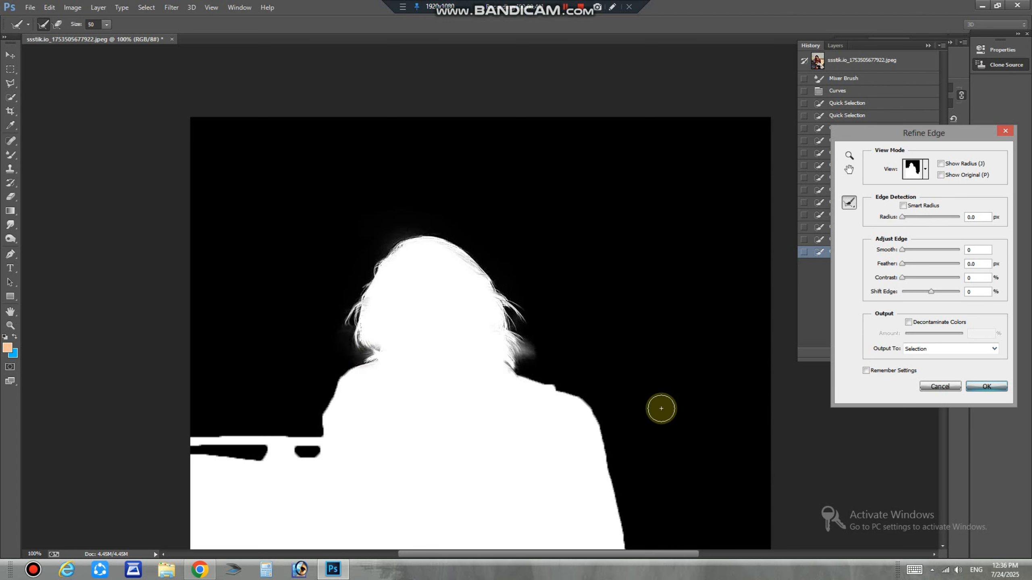
key(Return)
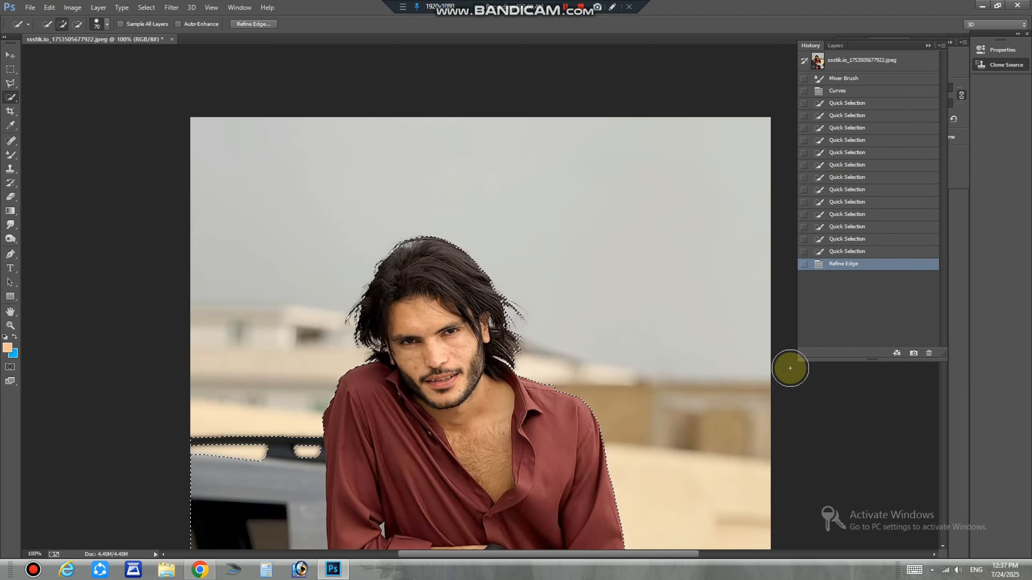
- Hide the photo's background by adding a layer mask from the selection of the man and truck
click(838, 49)
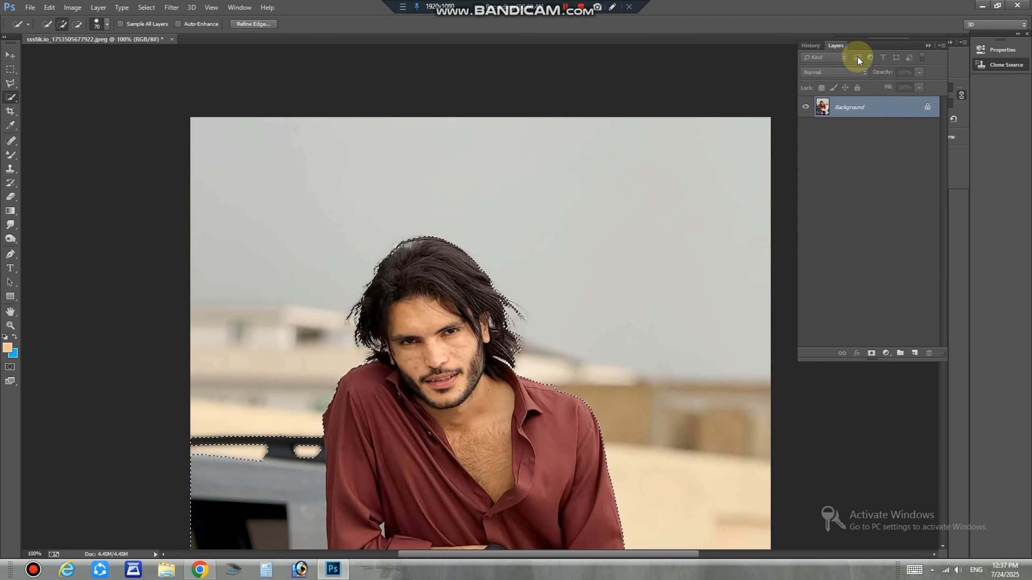
click(871, 352)
key(ctrl+minus)
scroll(664, 249, down, 5)
scroll(539, 260, up, 7)
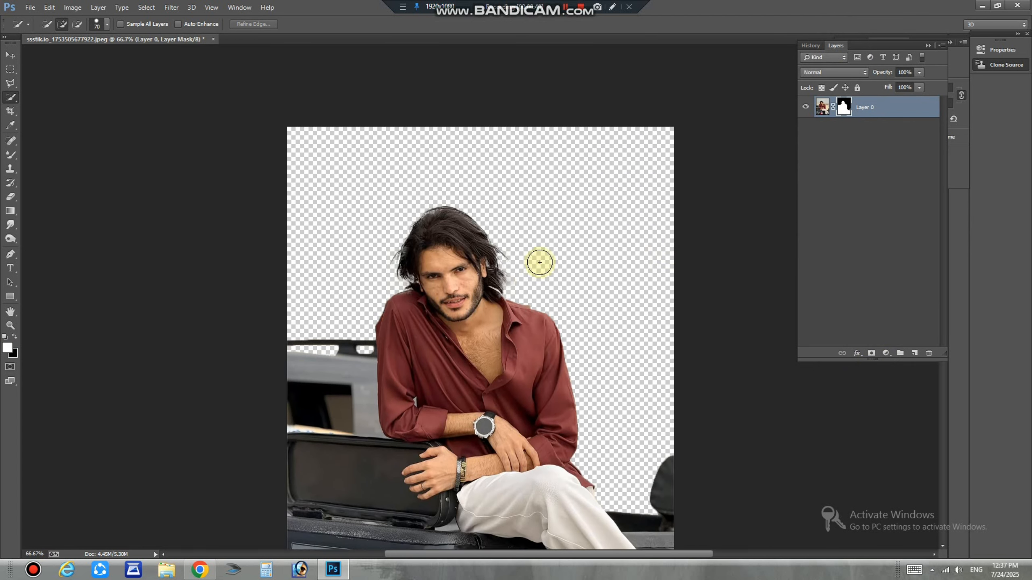
- Clean up the layer mask along the man's hair edges using the Smudge tool with a brush size of 30
click(10, 225)
key(ctrl+plus)
key(ctrl+plus)
scroll(657, 330, down, 4)
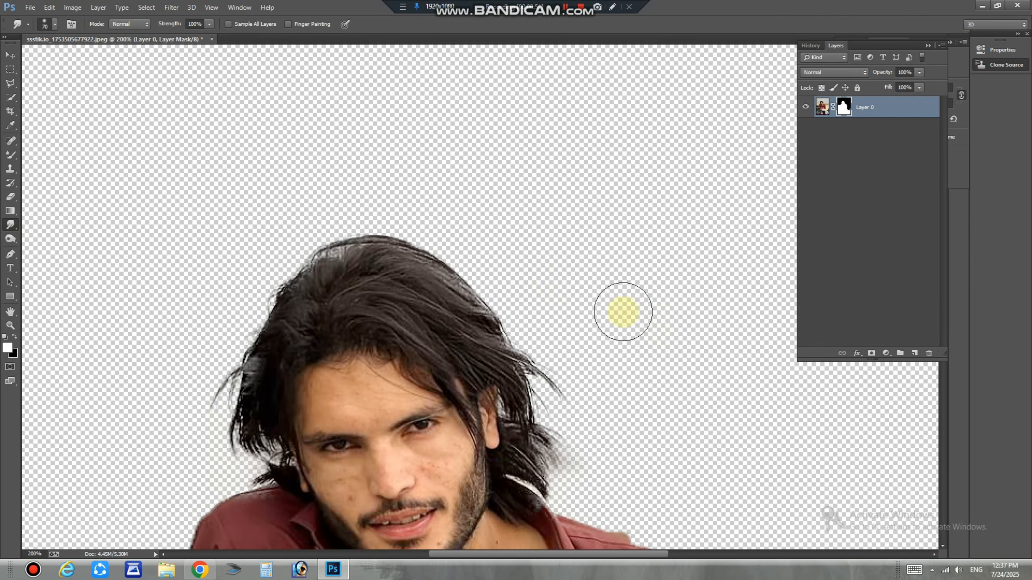
key(bracketleft)
key(bracketleft)
key(bracketleft)
key(bracketleft)
key(bracketleft)
key(bracketleft)
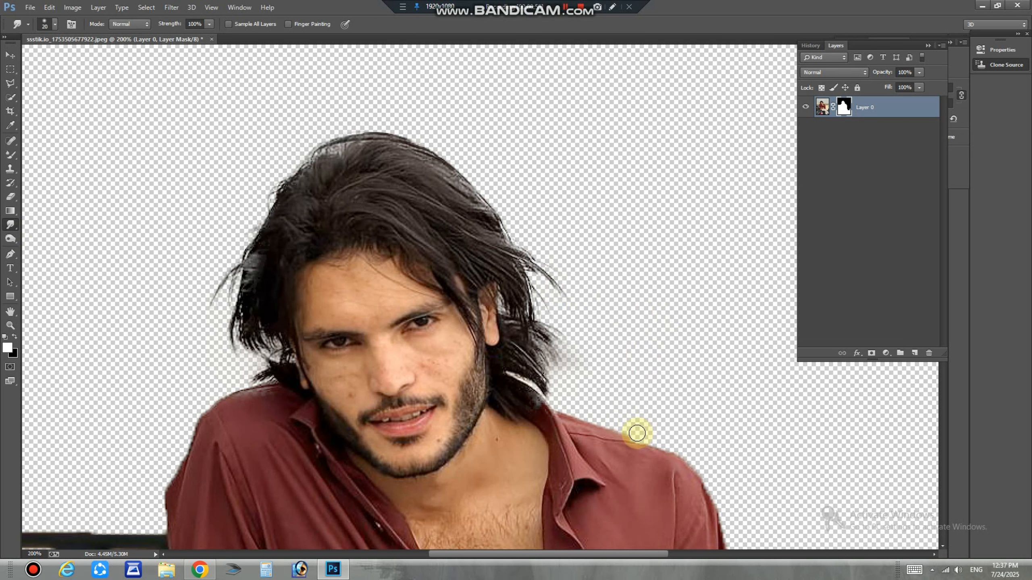
scroll(591, 408, up, 2)
key(bracketright)
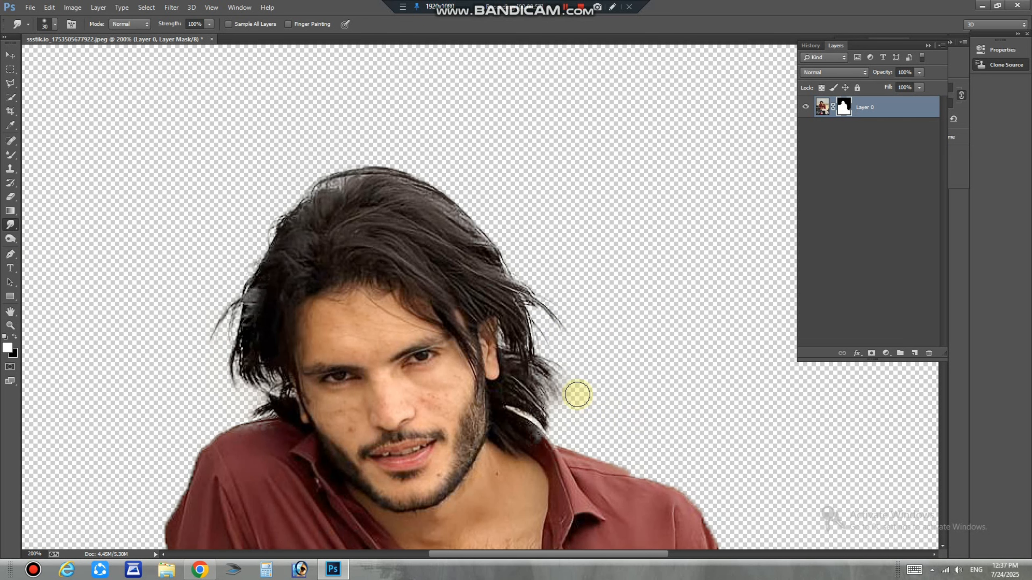
key(bracketleft)
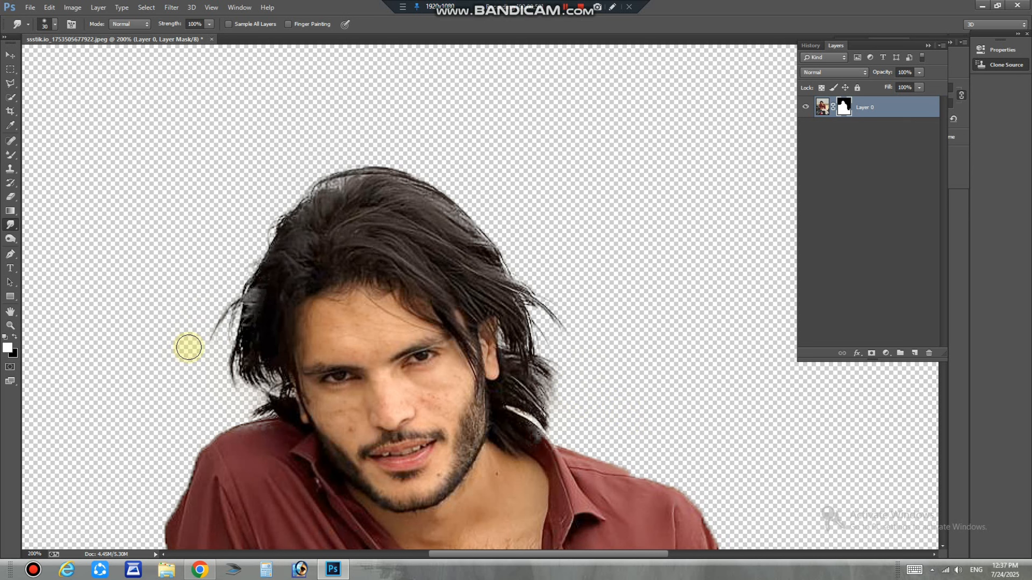
- Apply the layer mask to the cut-out man's layer so the background is removed permanently
key(ctrl+minus)
key(ctrl+minus)
key(ctrl+minus)
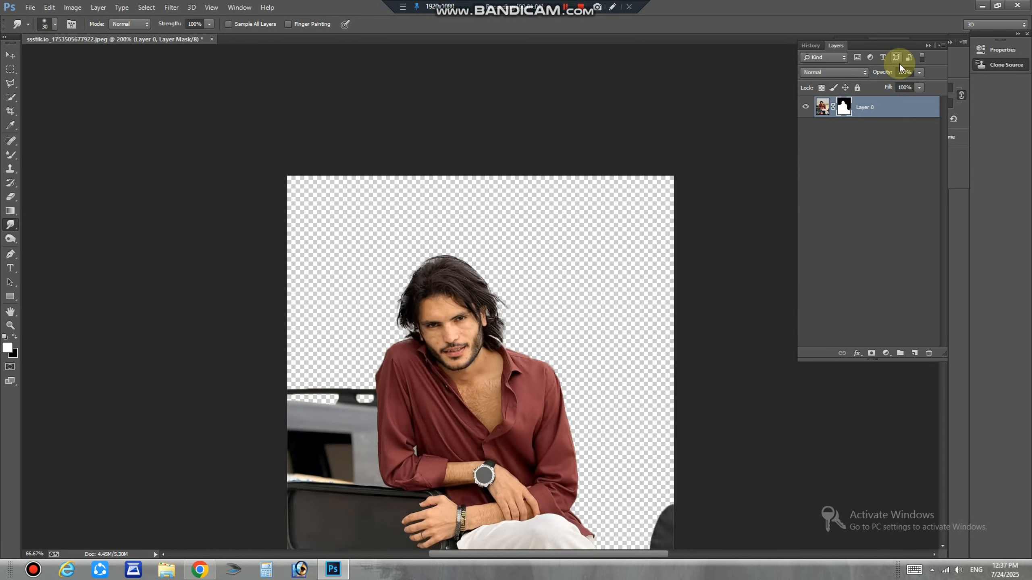
click(929, 354)
key(Return)
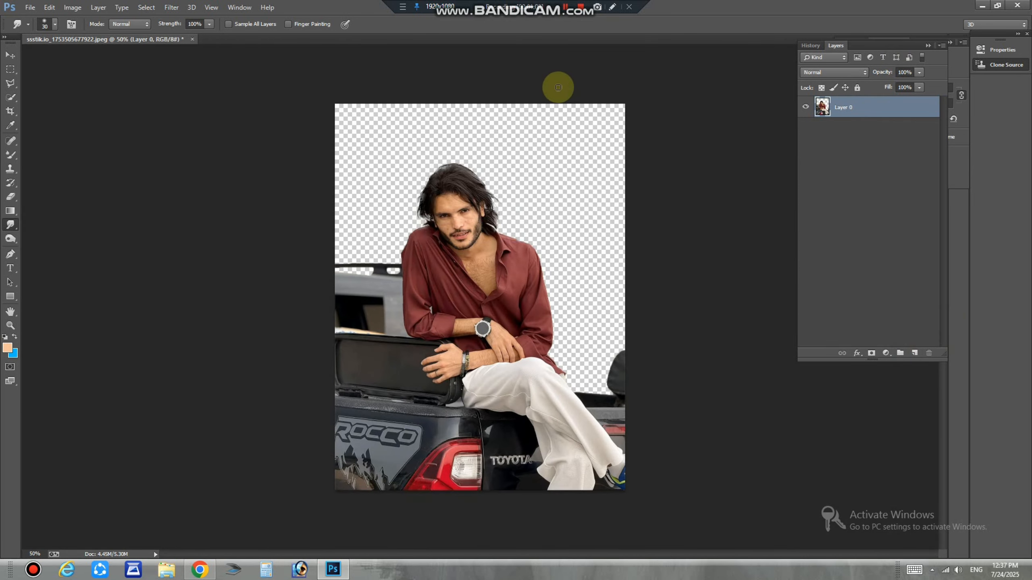
- Open the blurred city street photo in a separate document as the new backdrop
click(31, 8)
click(41, 29)
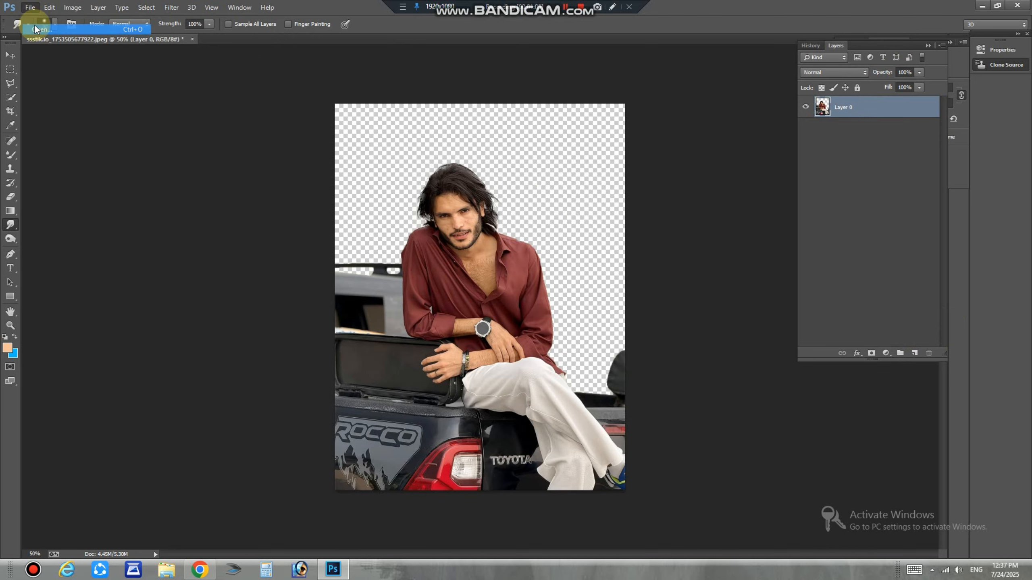
double_click(483, 276)
- Crop the whole street photo to 6 × 8 in at 500 pixels/in with the Perspective Crop tool
right_click(10, 111)
click(53, 118)
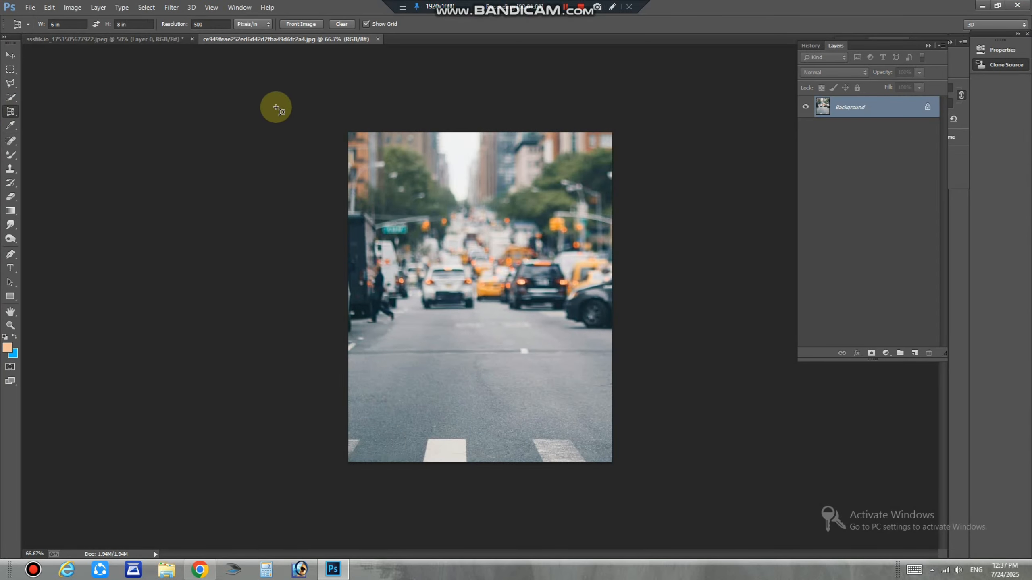
click(412, 89)
key(ctrl+minus)
key(ctrl+minus)
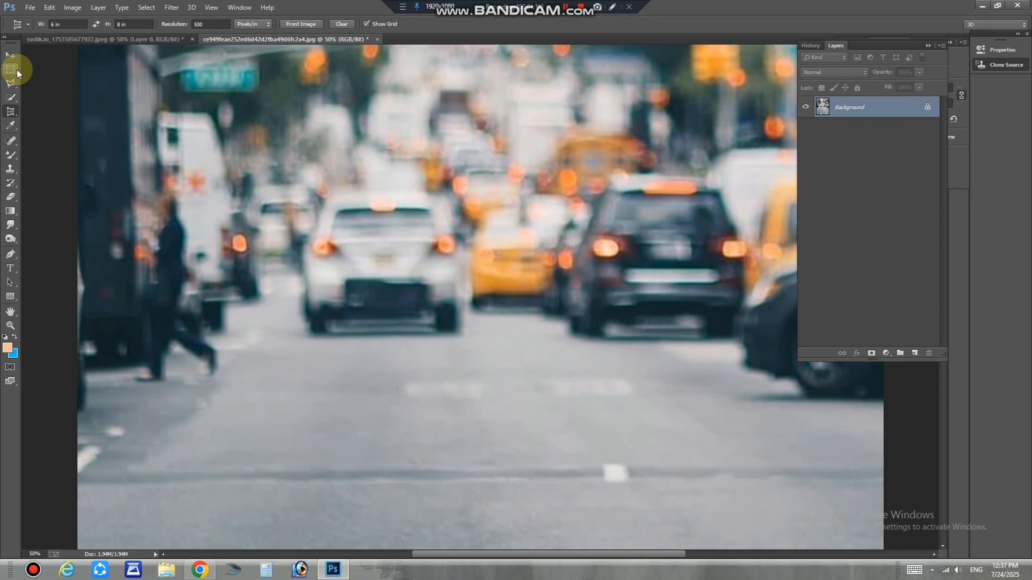
- Copy the cut-out man and truck into the street photo and position the cut-out over the road
click(10, 56)
key(ctrl+minus)
click(91, 40)
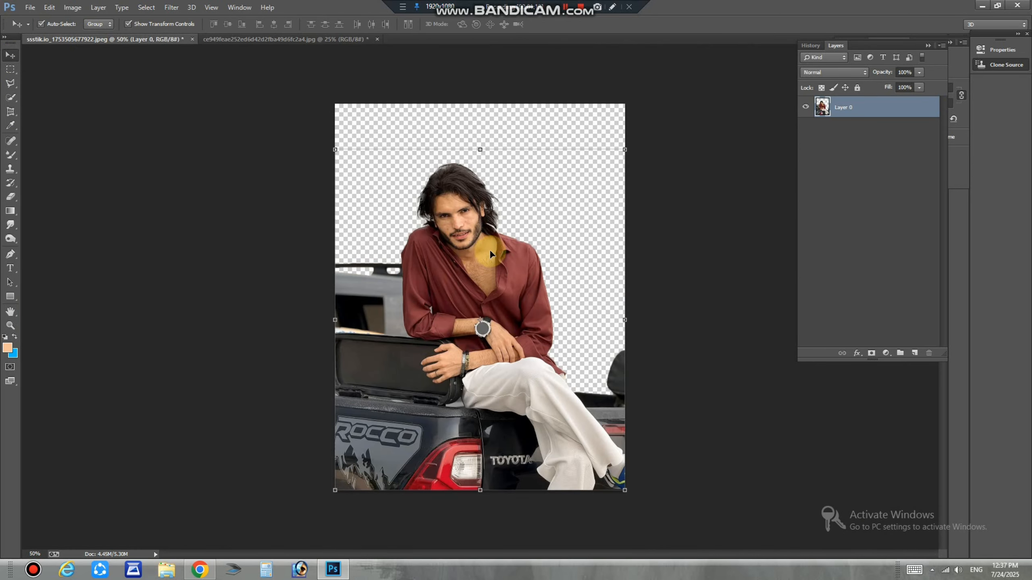
drag(489, 249, 623, 195)
key(ctrl+minus)
key(ctrl+t)
drag(565, 309, 503, 315)
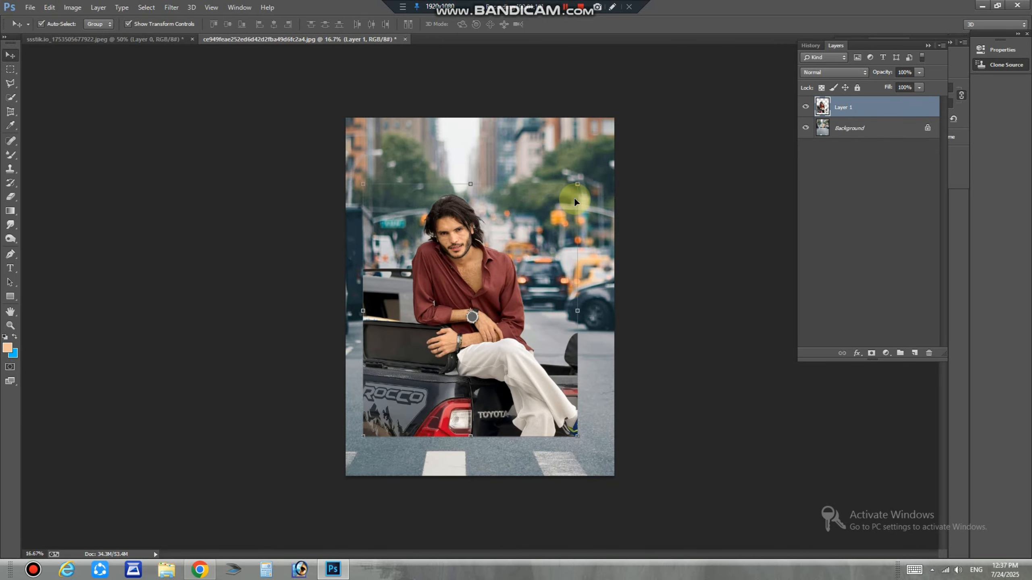
- Enlarge the man and truck cut-out to span the full image width and align it with the lower edge
drag(579, 185, 595, 163)
drag(505, 369, 516, 364)
drag(609, 159, 617, 149)
key(Return)
drag(497, 365, 494, 380)
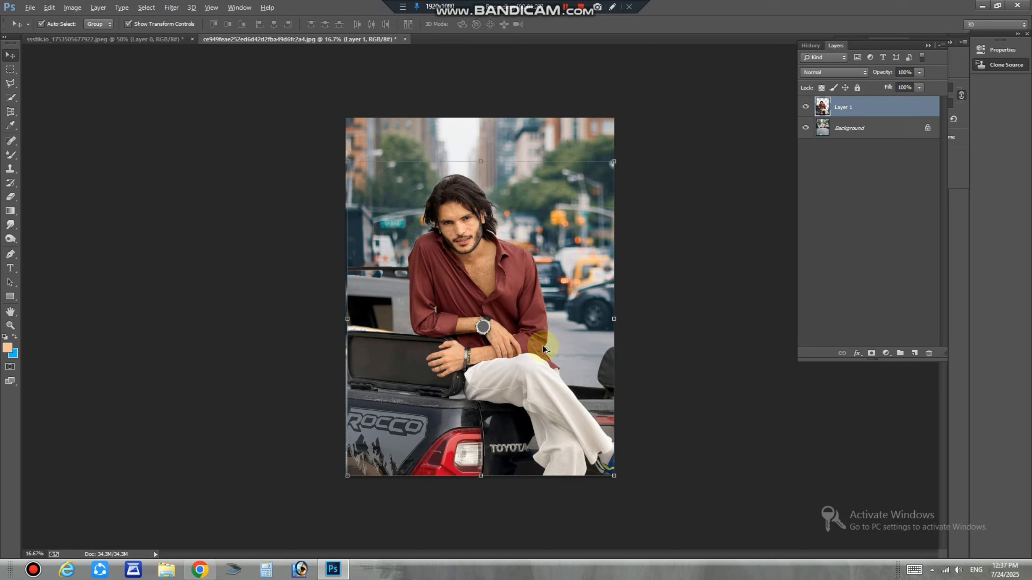
drag(614, 160, 617, 155)
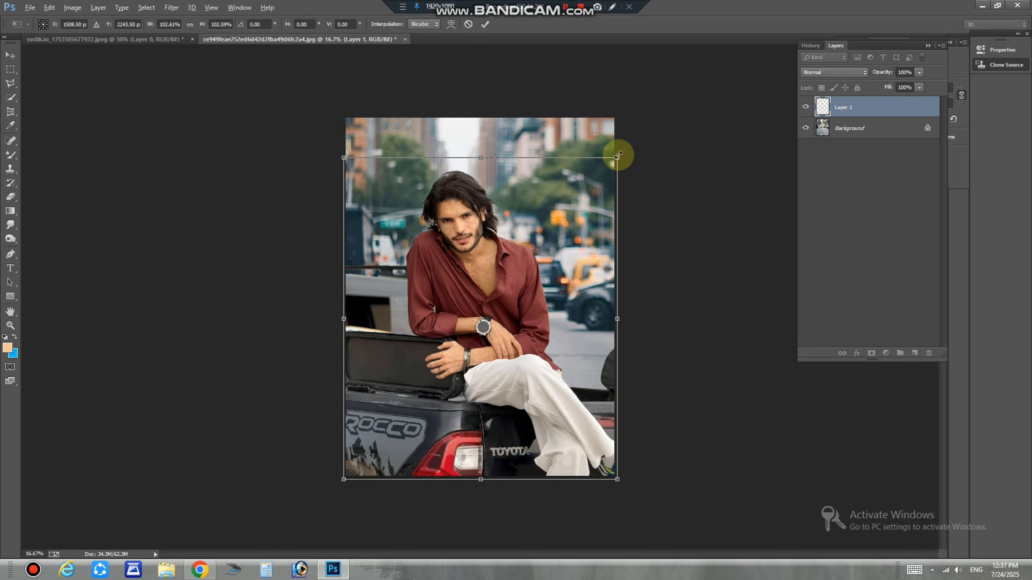
key(Return)
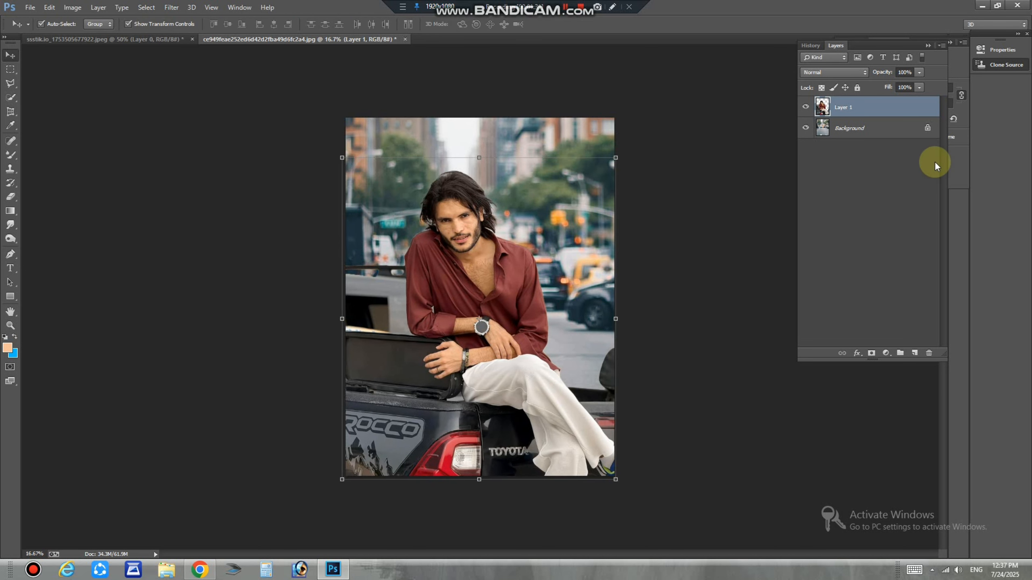
- Brighten the Background layer's highlights by lowering the white input level in Levels, and merge the visible layers
click(857, 133)
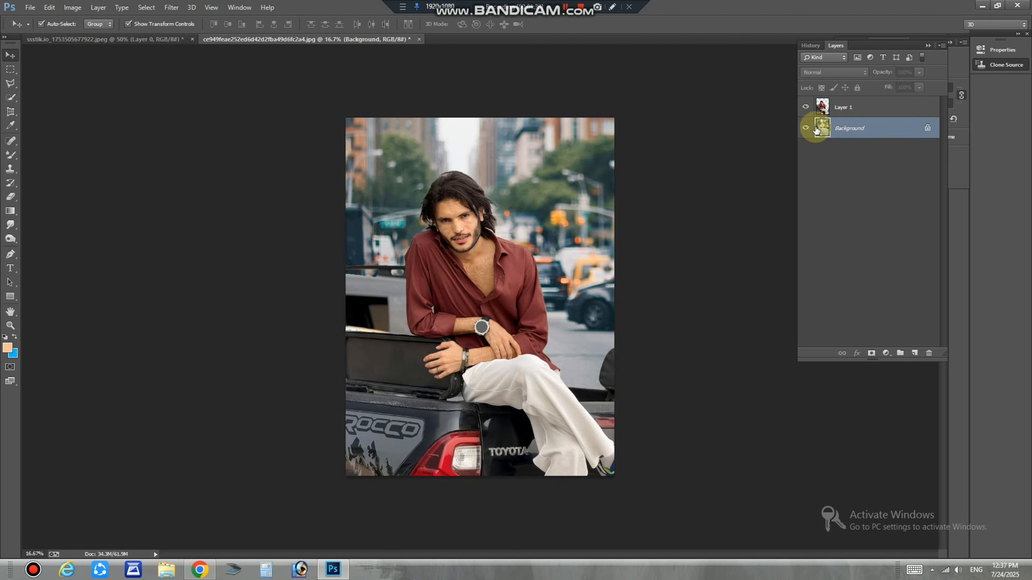
key(ctrl+l)
mouse_move(889, 256)
mouse_down()
mouse_move(870, 256)
mouse_move(879, 257)
mouse_up()
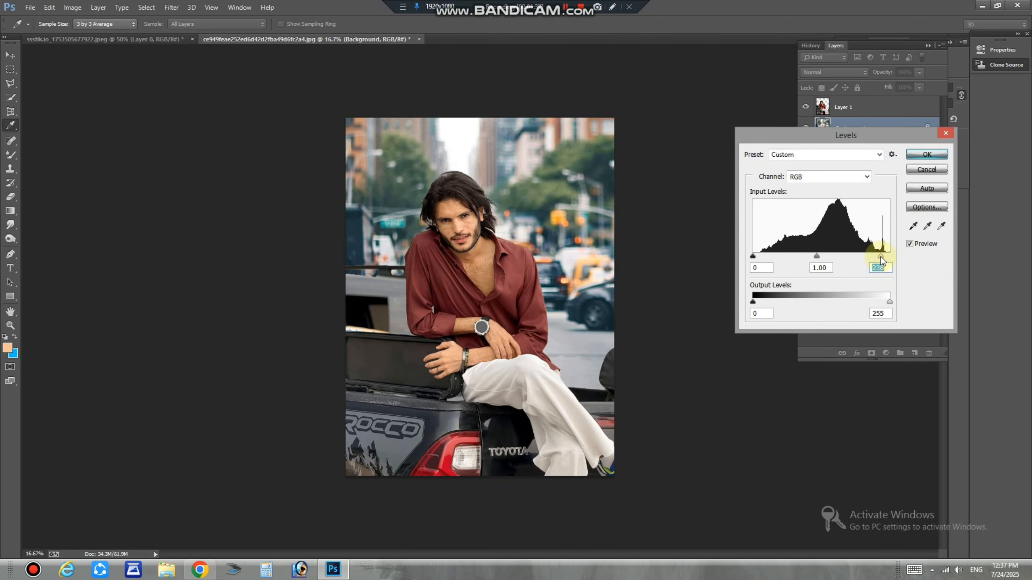
key(Return)
right_click(841, 137)
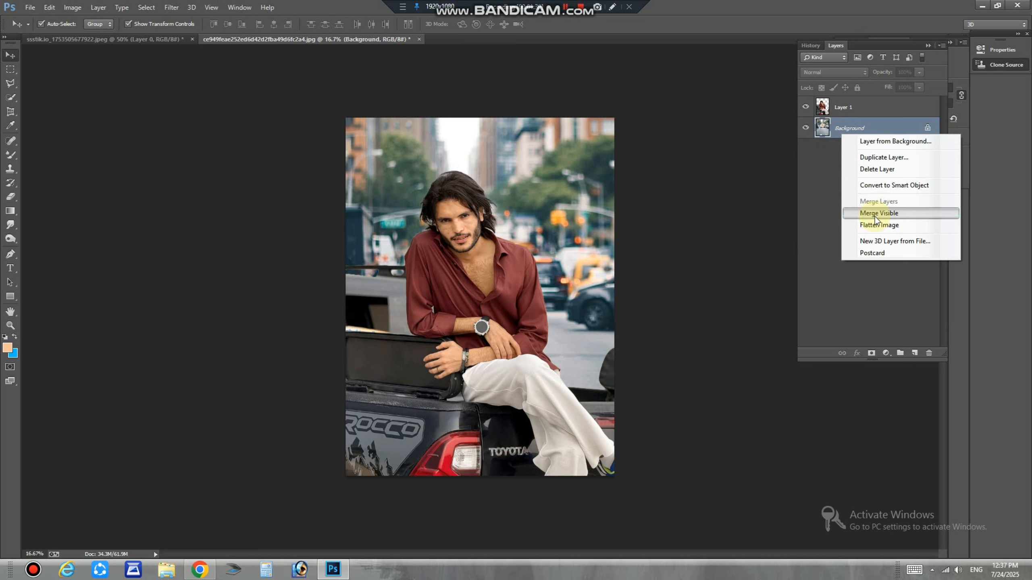
click(874, 212)
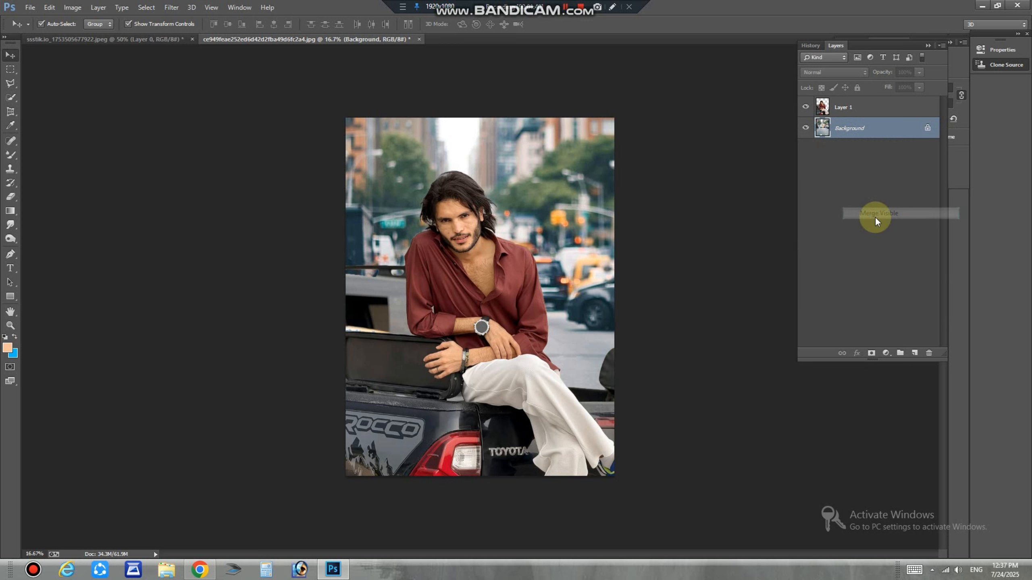
- In the Camera Raw Filter, set Exposure +0.95, Highlights -100, Shadows +41, Whites -21, Blacks +24 and Clarity +19
click(171, 7)
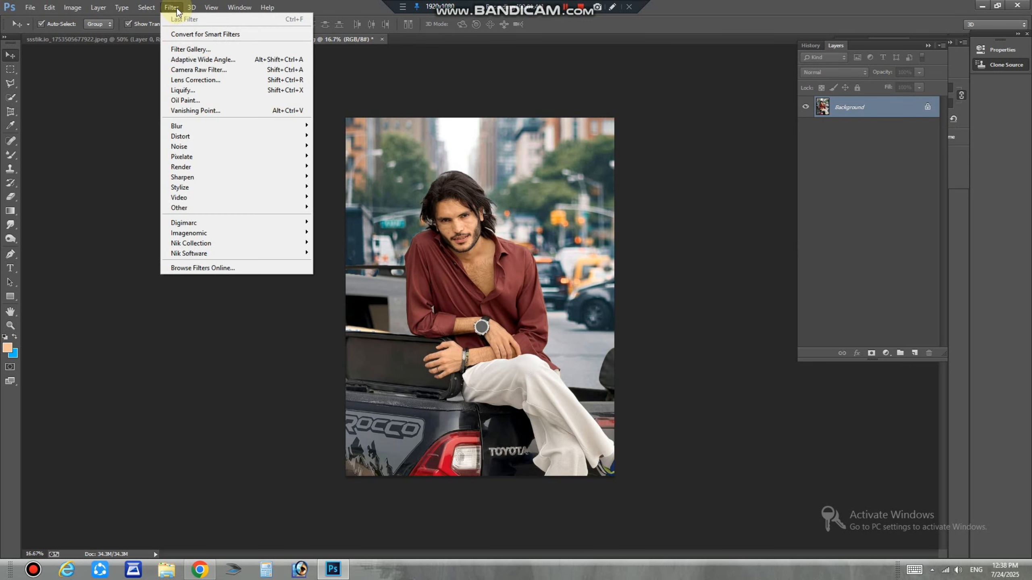
click(214, 71)
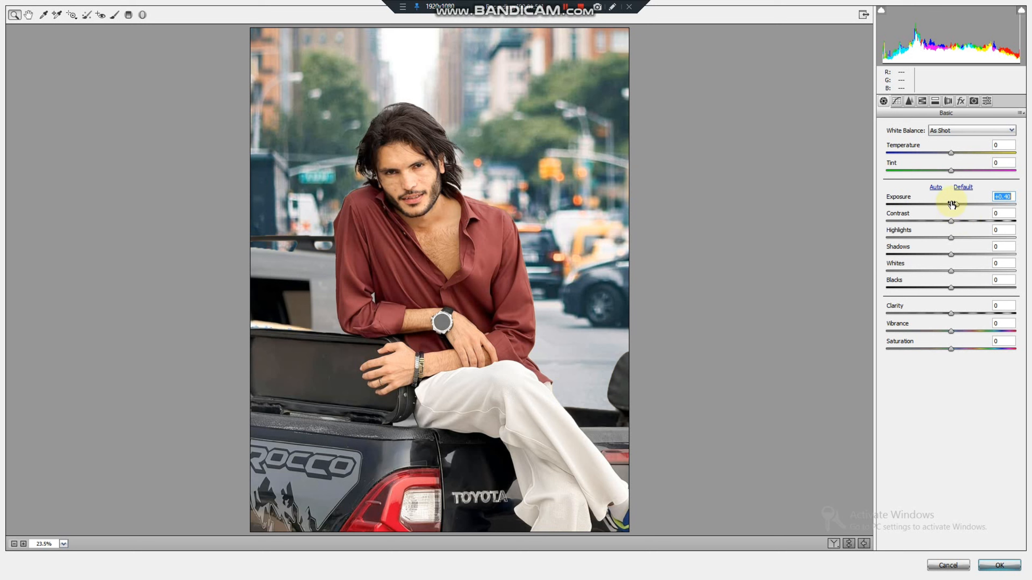
drag(951, 204, 959, 204)
drag(945, 240, 872, 237)
drag(961, 204, 966, 206)
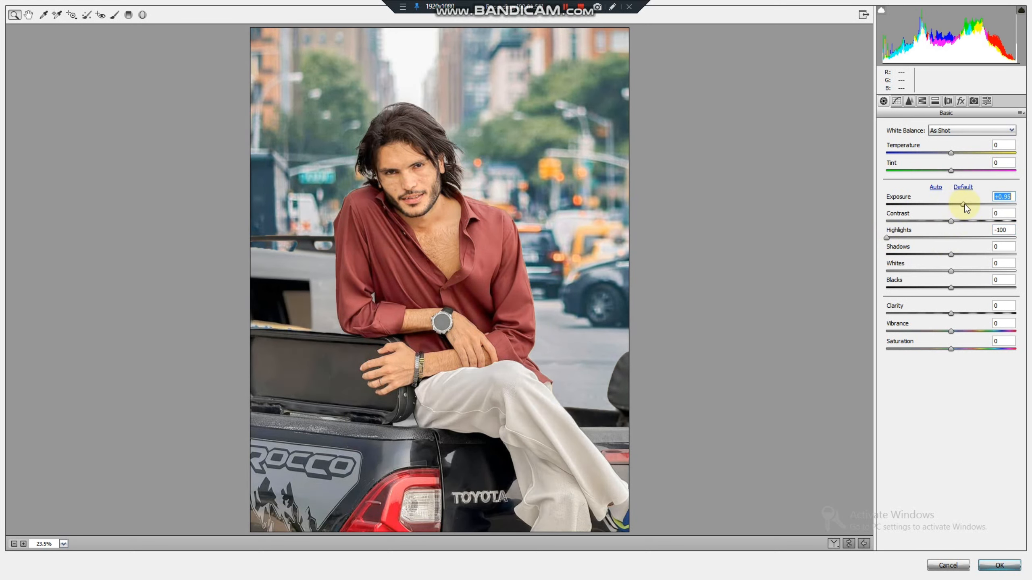
drag(925, 256, 961, 287)
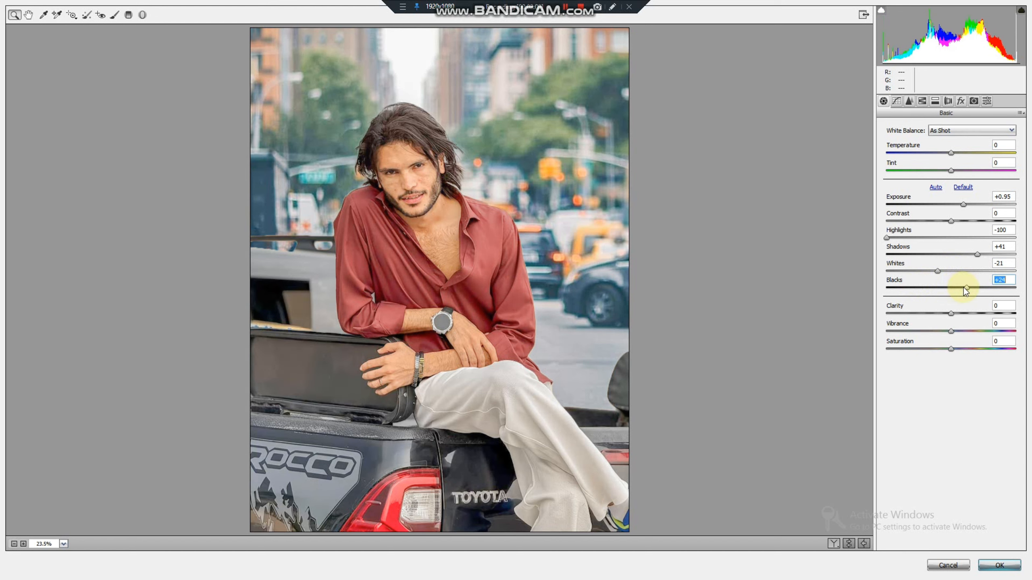
click(964, 312)
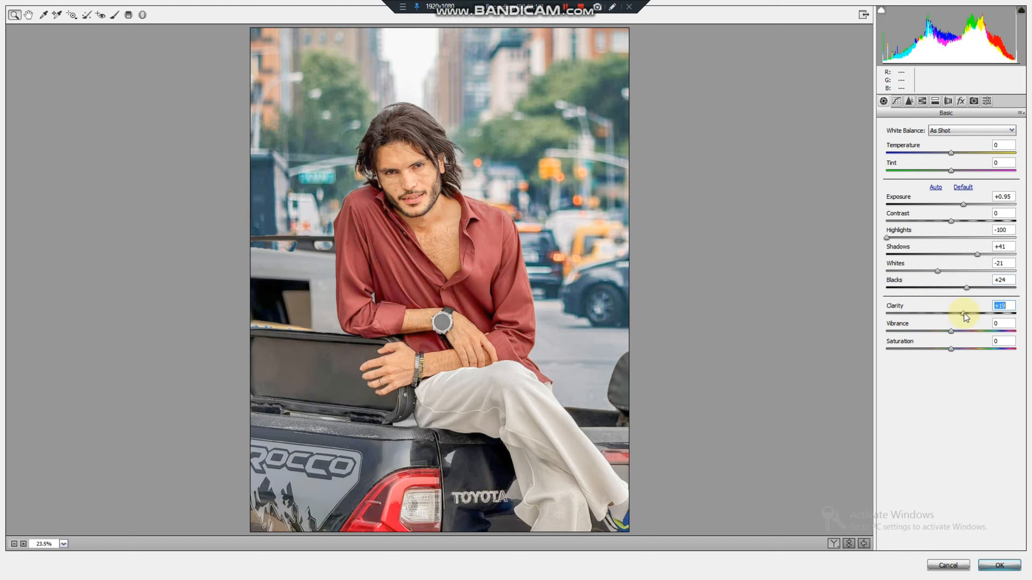
- Set the sharpening Amount to 11 in the Camera Raw Filter
click(896, 101)
click(909, 101)
drag(891, 144, 897, 143)
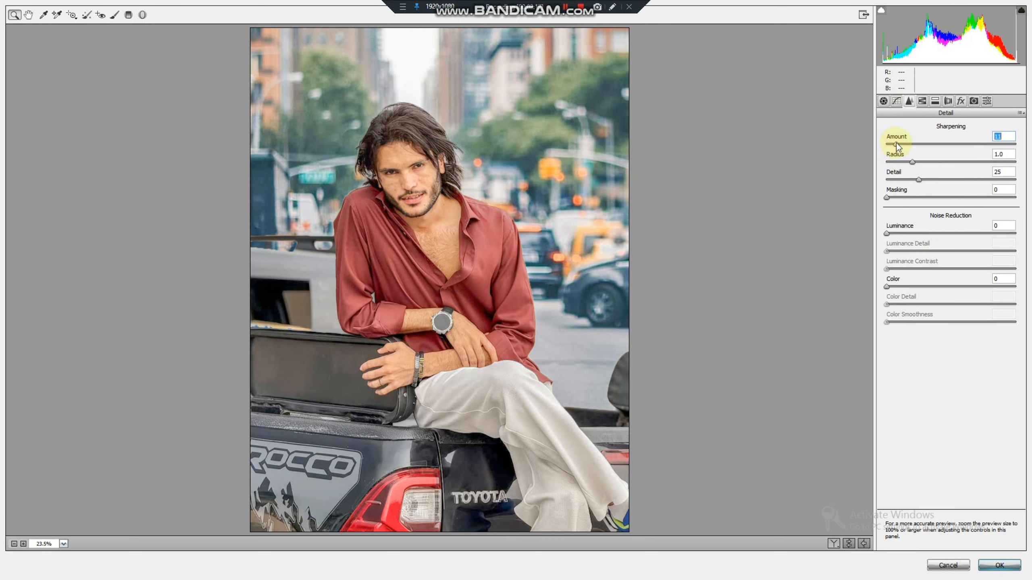
- Set the HSL saturation to Reds +40, Oranges -31, Yellows +59 and Greens +100 in the Camera Raw Filter
click(922, 102)
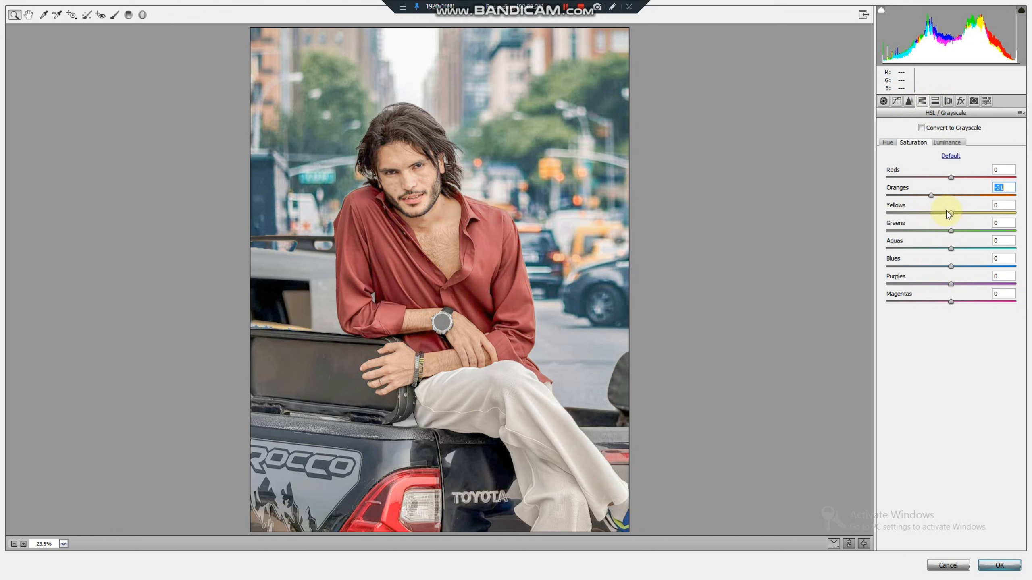
drag(905, 212, 998, 220)
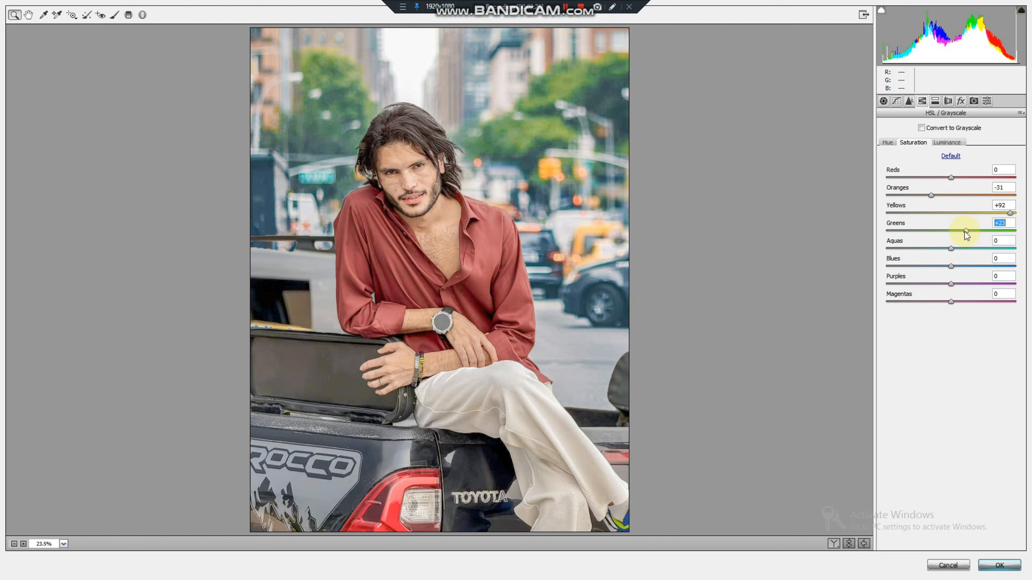
drag(966, 232, 959, 232)
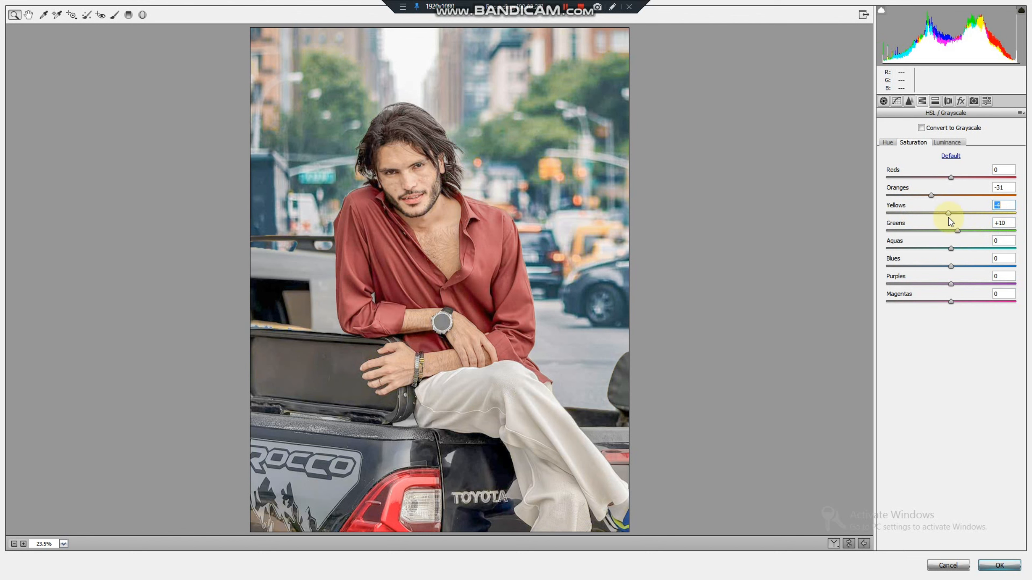
drag(958, 231, 1029, 235)
drag(950, 178, 977, 179)
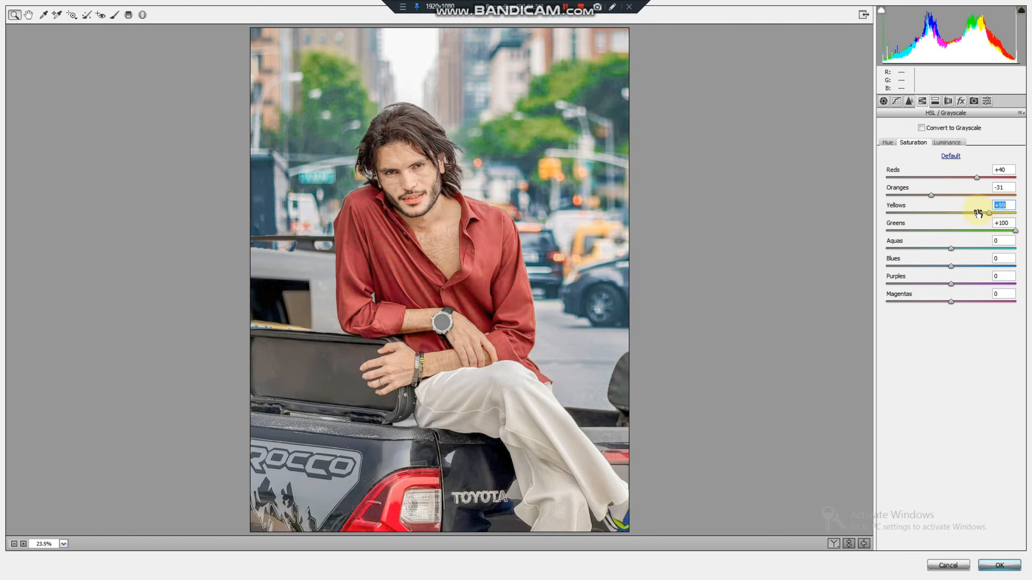
- Shift the Greens hue towards aqua and set the Greens luminance to +49
click(888, 144)
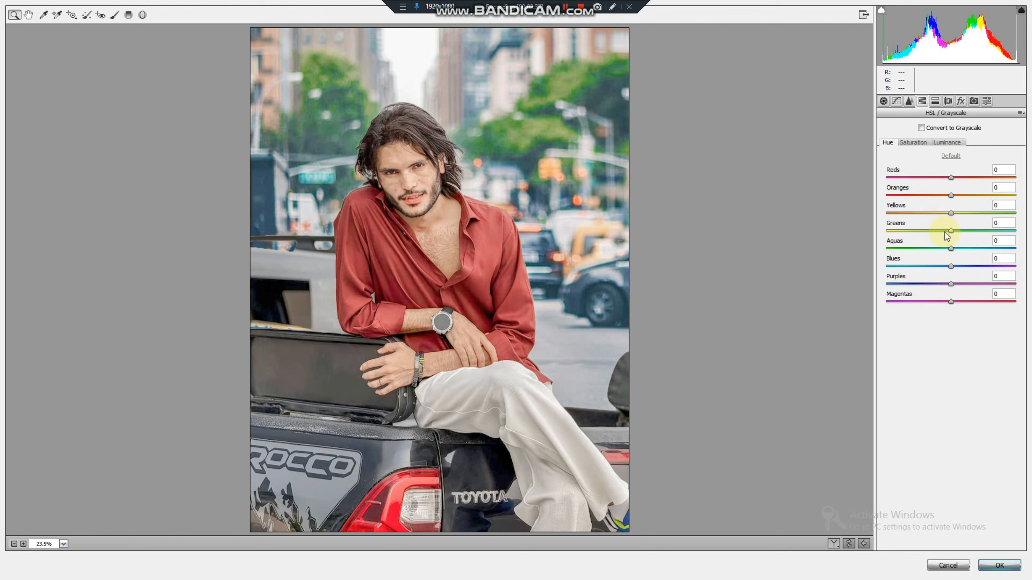
drag(944, 232, 877, 228)
mouse_move(981, 233)
mouse_down()
mouse_move(909, 250)
mouse_move(988, 230)
mouse_up()
click(997, 213)
click(946, 142)
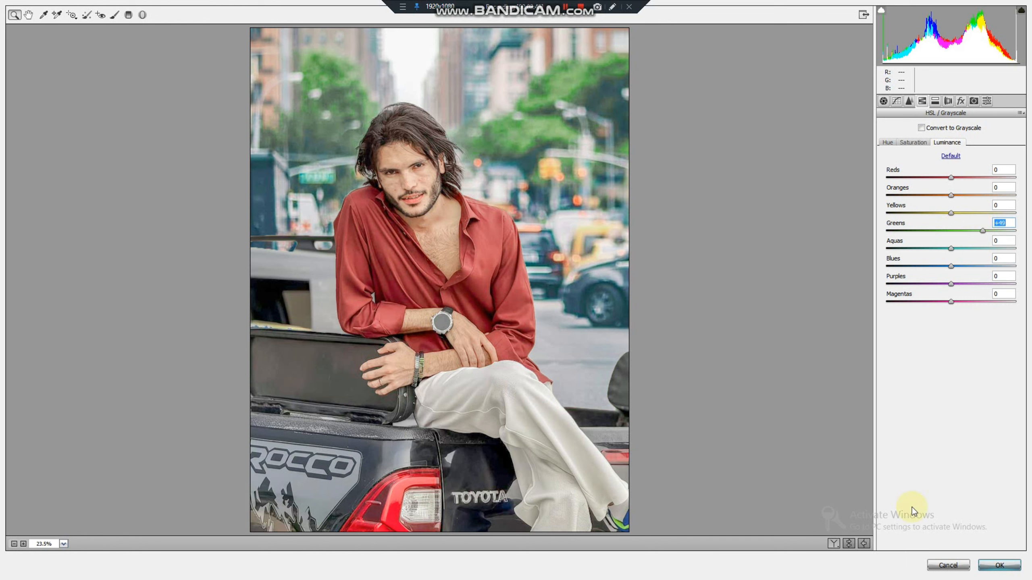
- Add a post-crop vignette with Amount -14 and apply the Camera Raw Filter
click(960, 101)
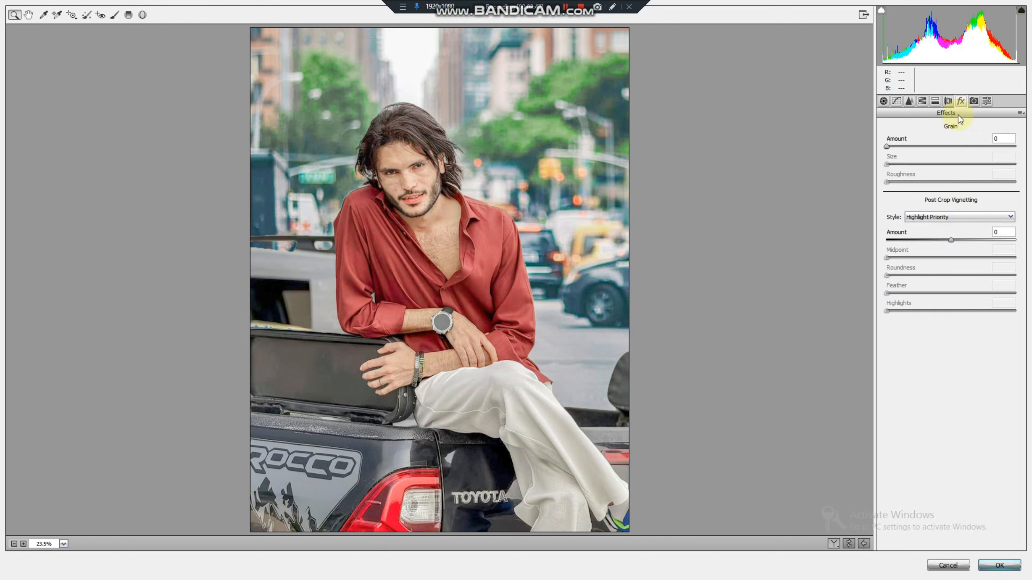
drag(949, 240, 940, 249)
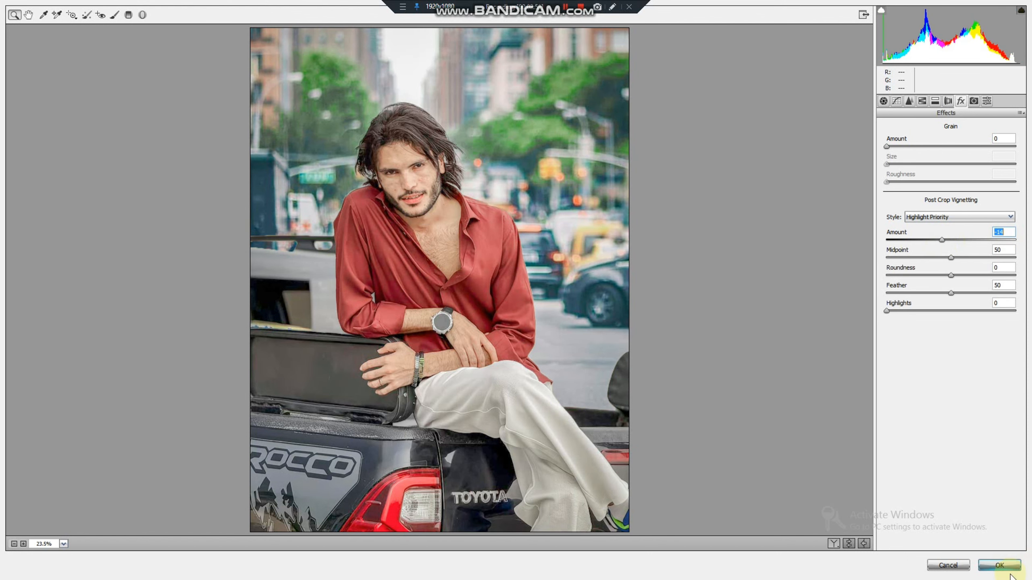
click(998, 566)
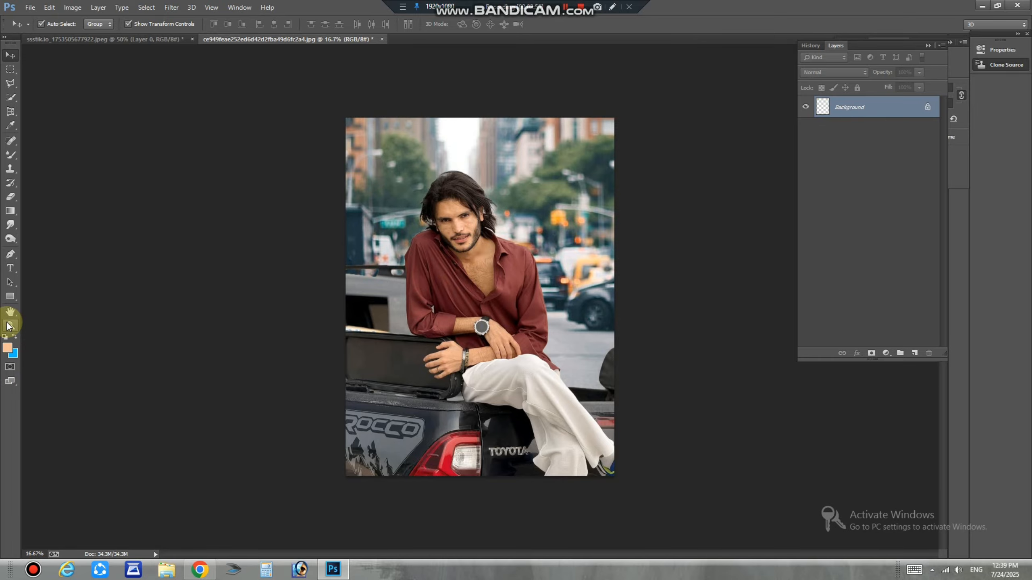
- Smooth the skin across the man's forehead up to the hairline with the Mixer Brush, using brush sizes between 60 and 90 px
click(10, 326)
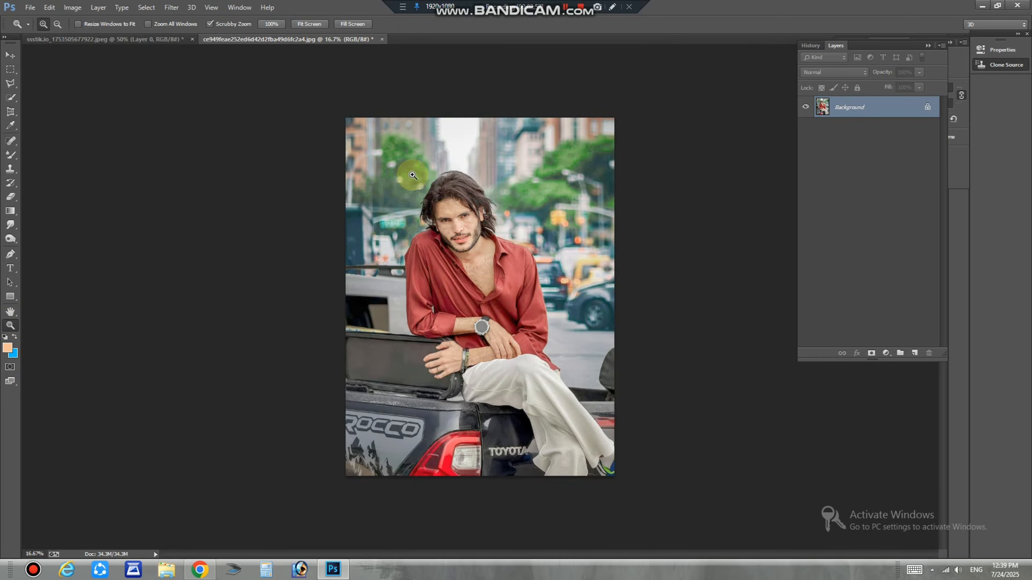
drag(412, 175, 424, 217)
drag(488, 260, 584, 290)
scroll(293, 269, up, 4)
drag(175, 203, 338, 276)
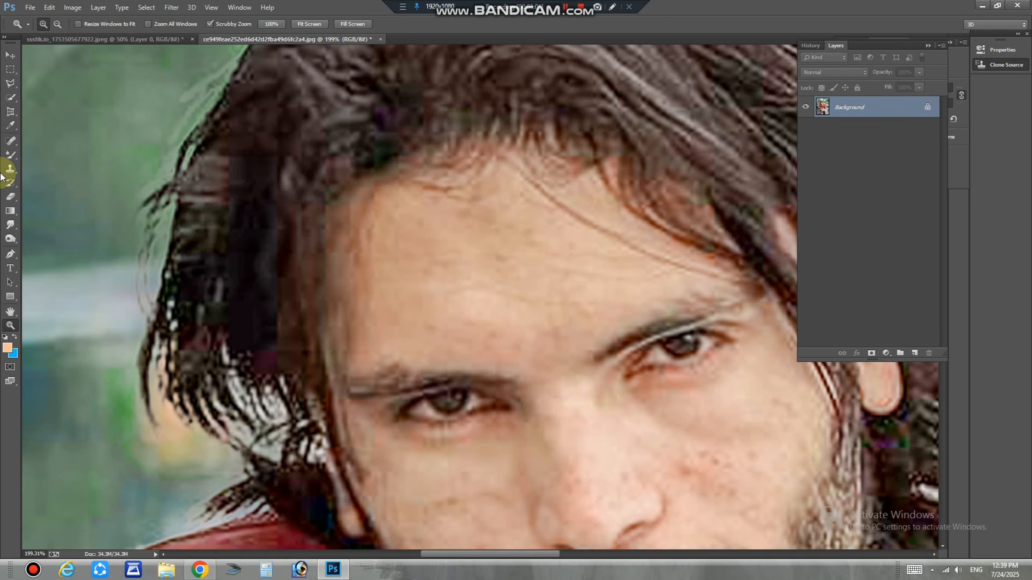
click(10, 155)
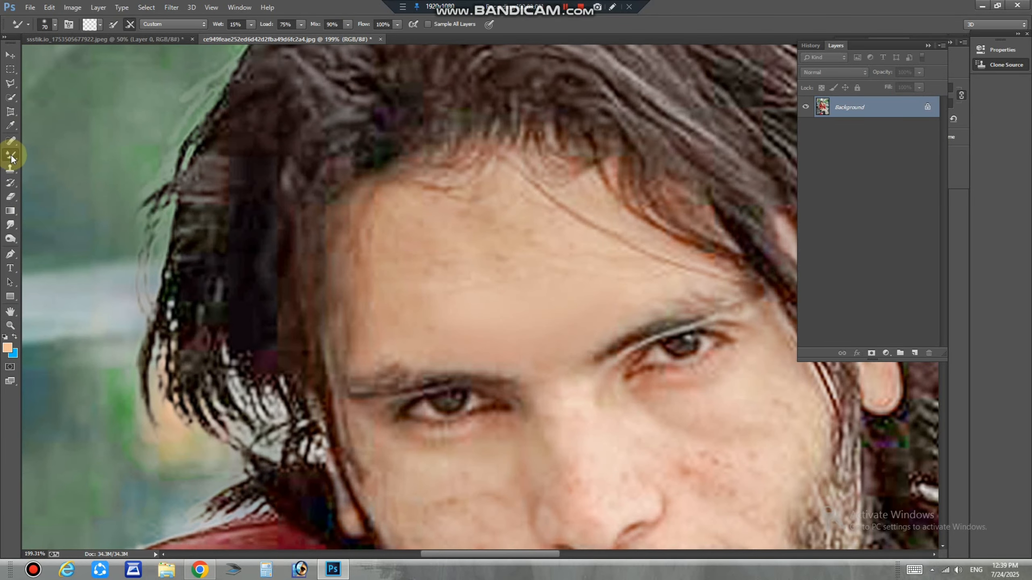
key(bracketright)
mouse_move(423, 241)
mouse_down()
mouse_move(507, 278)
mouse_move(572, 271)
mouse_move(653, 285)
mouse_move(589, 247)
mouse_move(504, 233)
mouse_move(452, 238)
mouse_move(409, 215)
mouse_move(392, 225)
mouse_move(379, 333)
mouse_up()
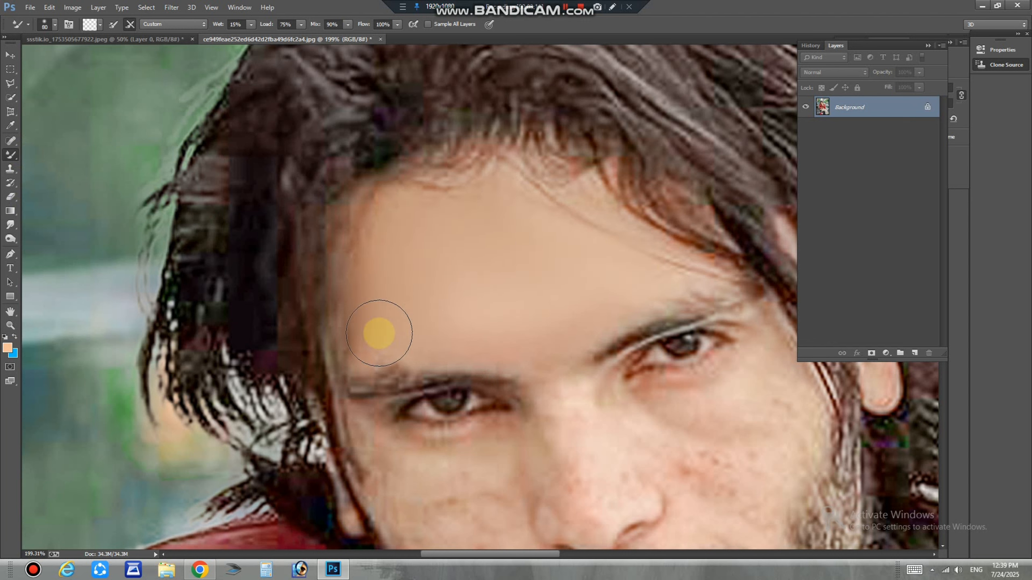
key(bracketleft)
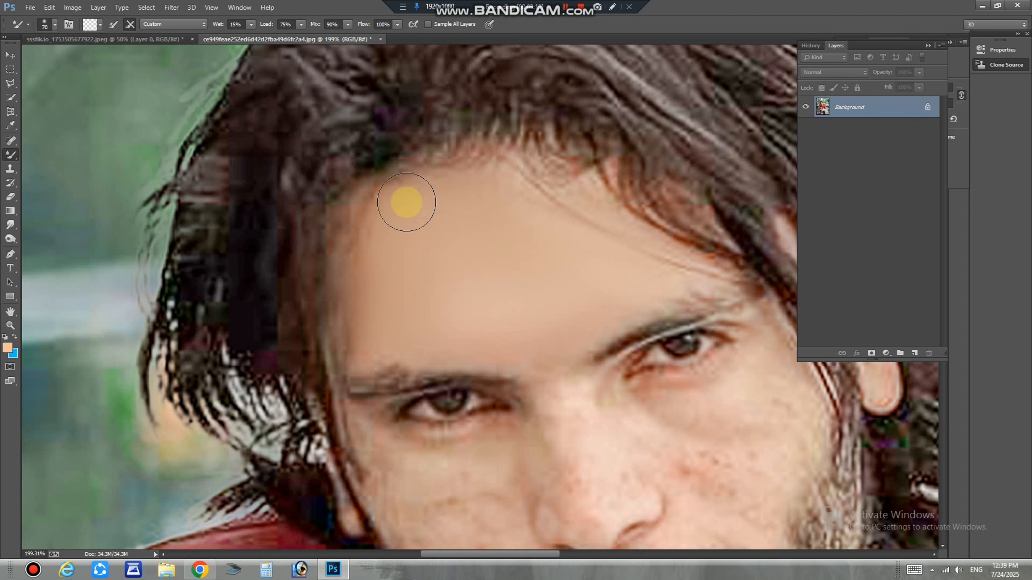
mouse_move(407, 202)
mouse_down()
mouse_move(518, 181)
mouse_move(596, 219)
mouse_move(500, 199)
mouse_up()
key(bracketright)
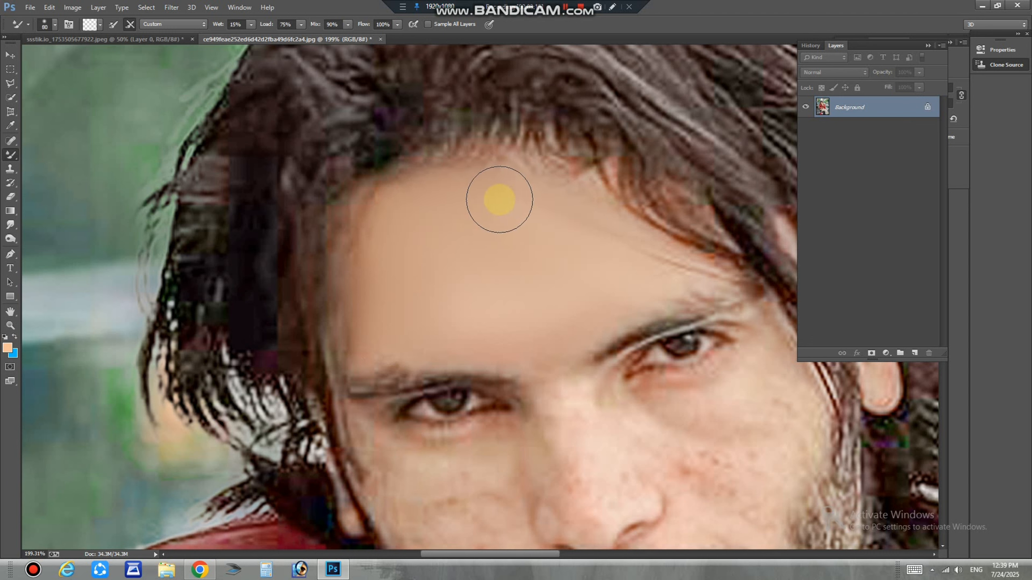
key(bracketleft)
key(bracketleft)
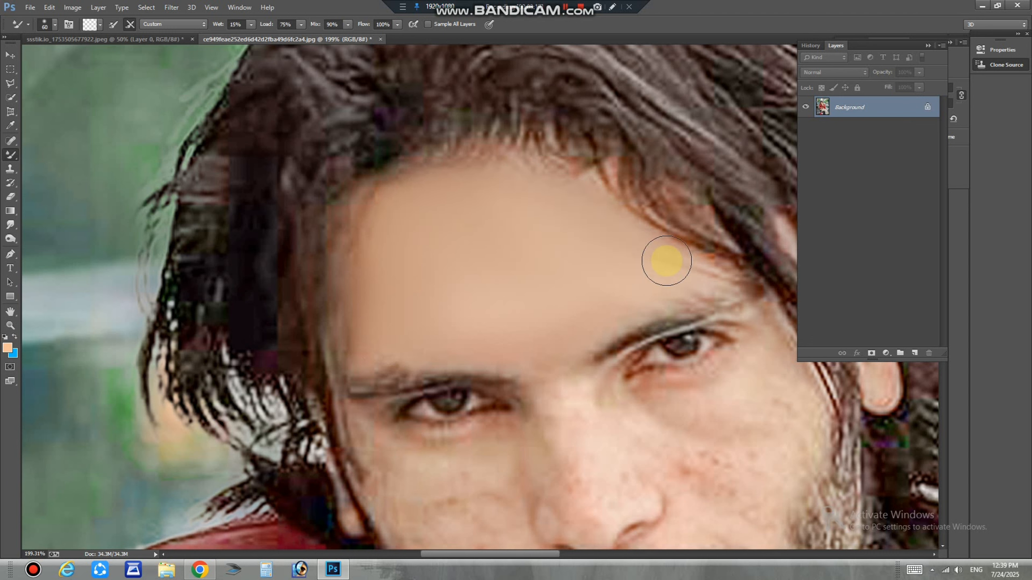
key(bracketright)
key(bracketright)
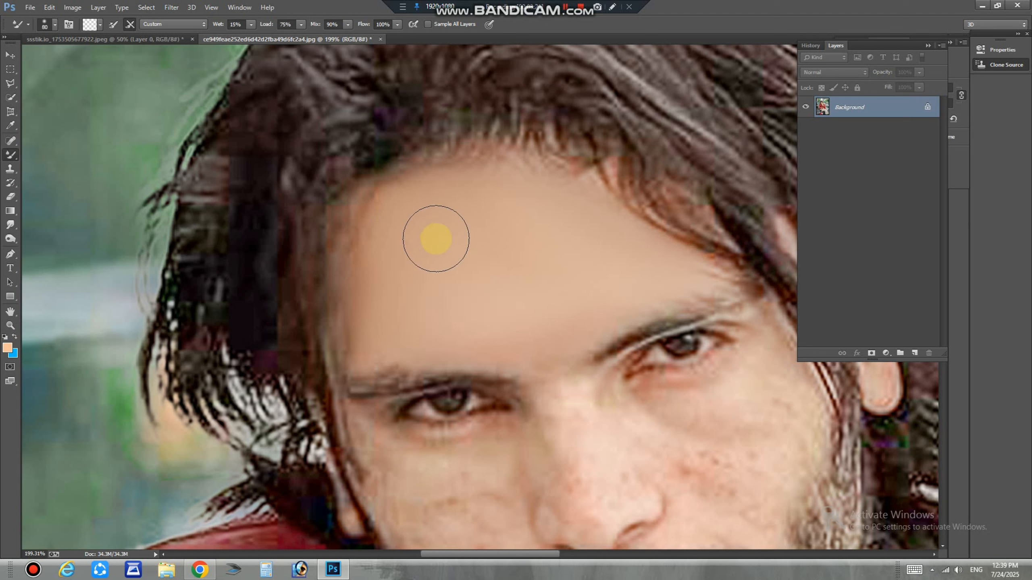
key(bracketright)
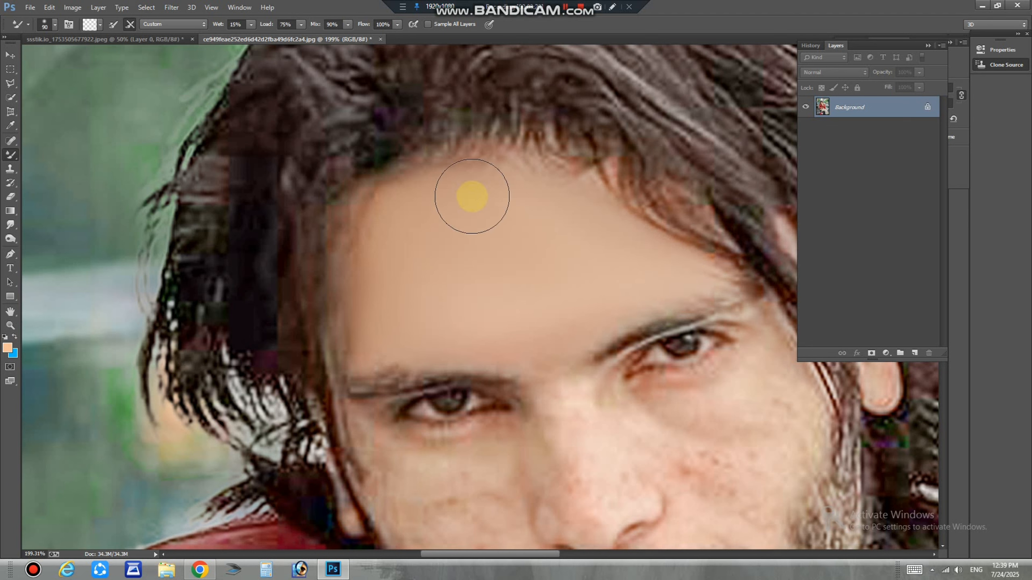
- Smooth the cheek below the man's left eye and the side of his nose with a 70 px Mixer Brush
scroll(574, 279, down, 2)
key(bracketright)
key(bracketright)
key(bracketright)
key(bracketleft)
key(bracketleft)
key(bracketleft)
key(bracketleft)
key(bracketleft)
key(bracketleft)
scroll(560, 321, down, 2)
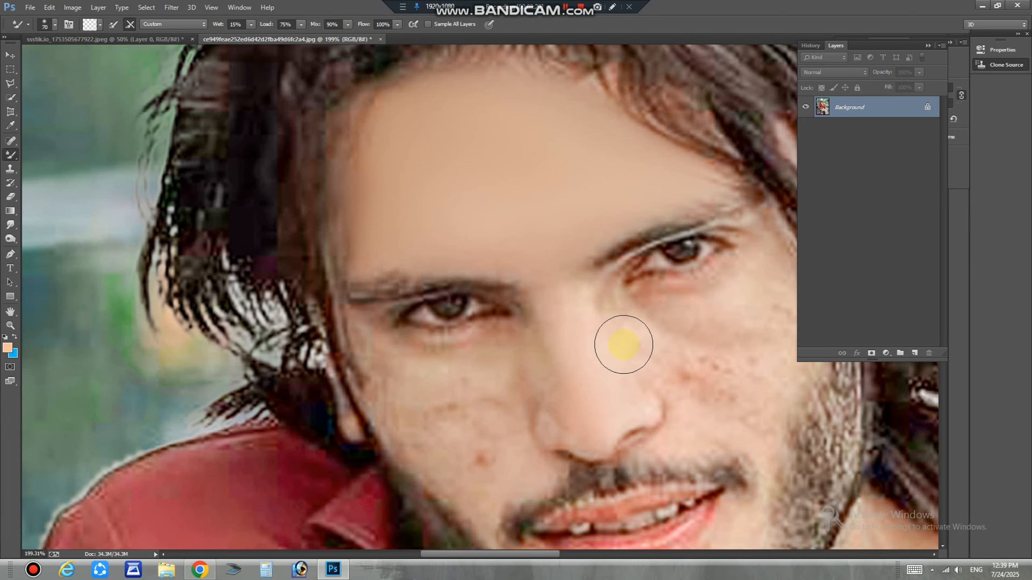
mouse_move(605, 350)
mouse_down()
mouse_move(392, 335)
mouse_move(381, 317)
mouse_move(493, 406)
mouse_move(526, 332)
mouse_up()
drag(515, 293, 437, 332)
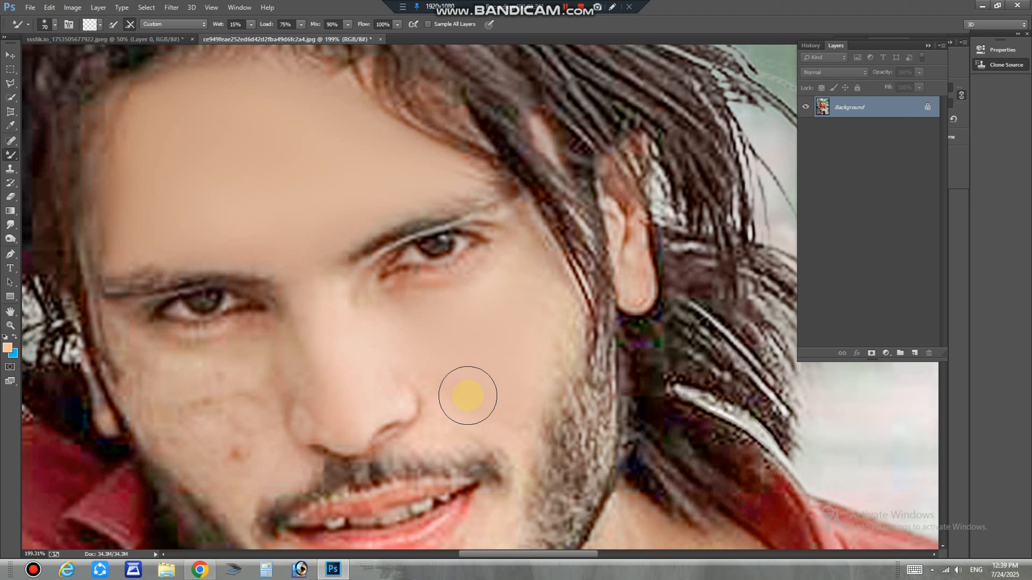
- Smooth the cheek below the man's right eye and the bridge of his nose with the Mixer Brush at 50 to 70 px
scroll(246, 341, down, 2)
mouse_move(242, 328)
mouse_down()
mouse_move(239, 399)
mouse_move(213, 381)
mouse_up()
key(bracketleft)
key(bracketleft)
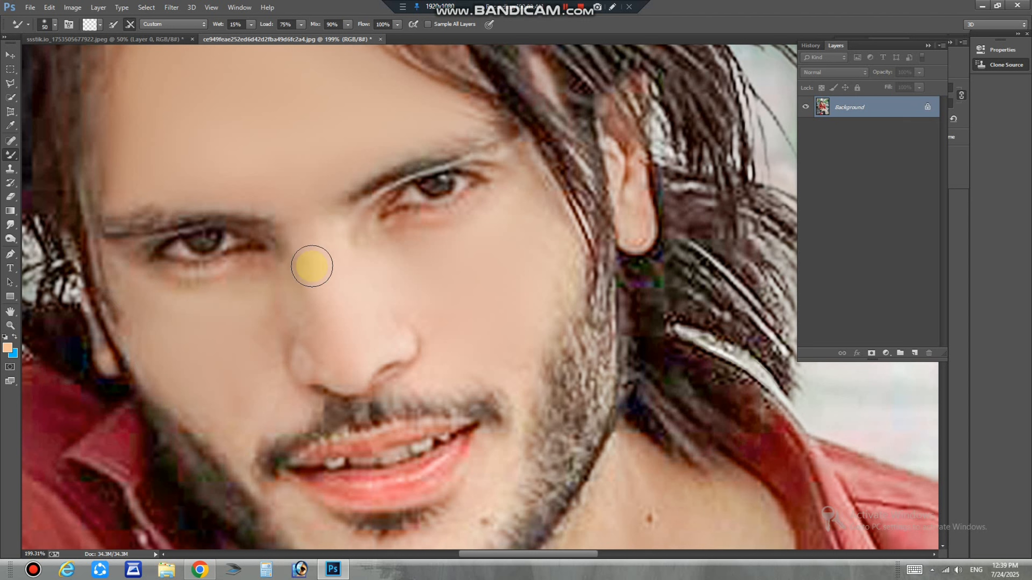
key(bracketright)
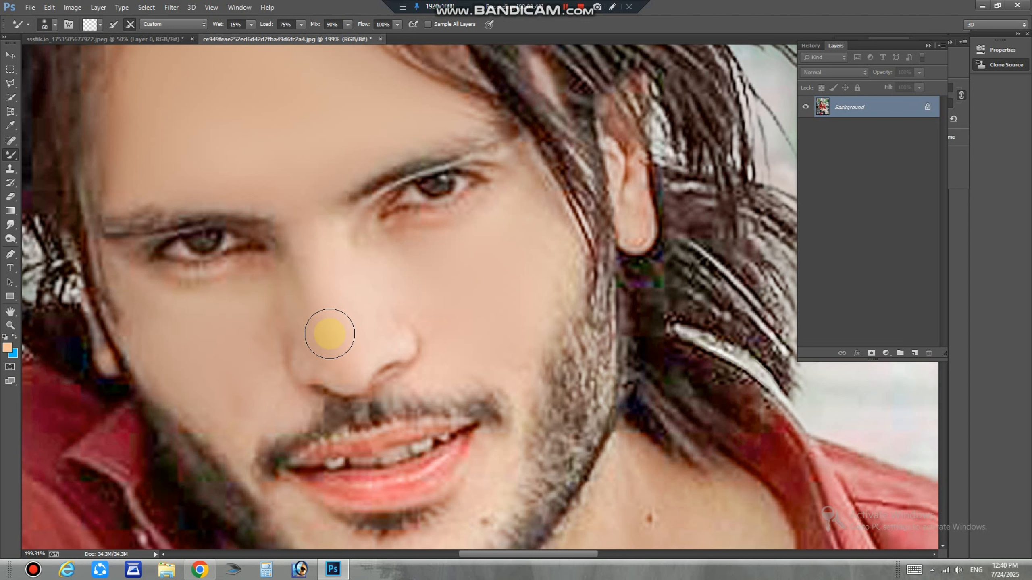
scroll(266, 284, down, 2)
key(bracketright)
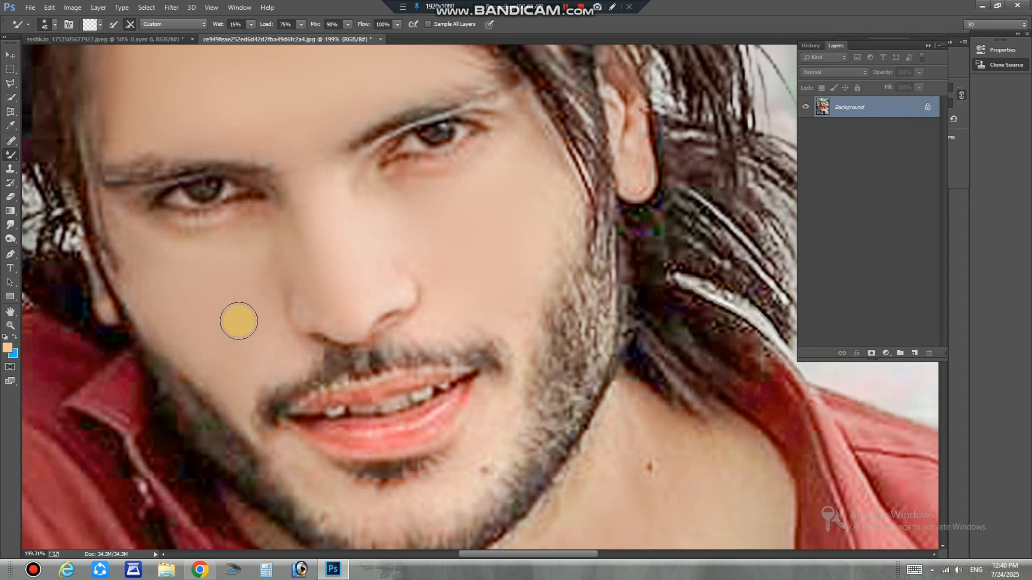
- Blend the chin skin, including its small mole, and soften the lips with the Mixer Brush at 40 to 60 px
scroll(273, 339, down, 4)
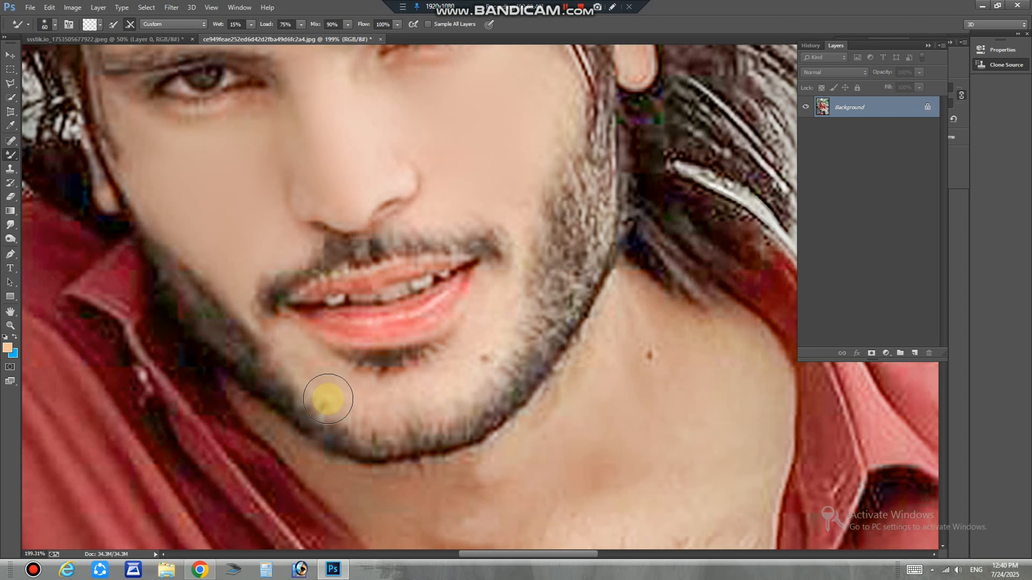
key(bracketright)
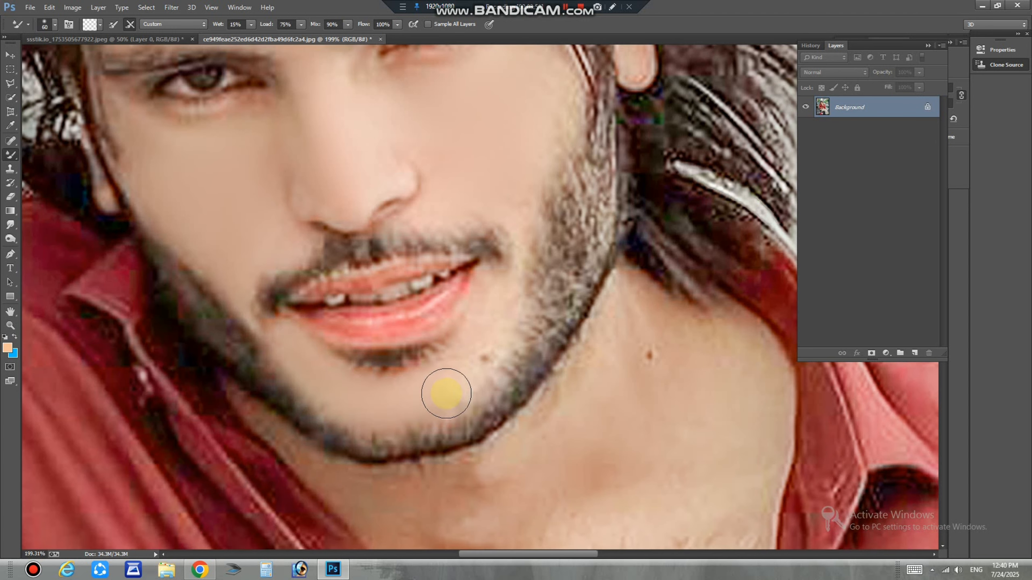
key(bracketleft)
scroll(378, 424, up, 3)
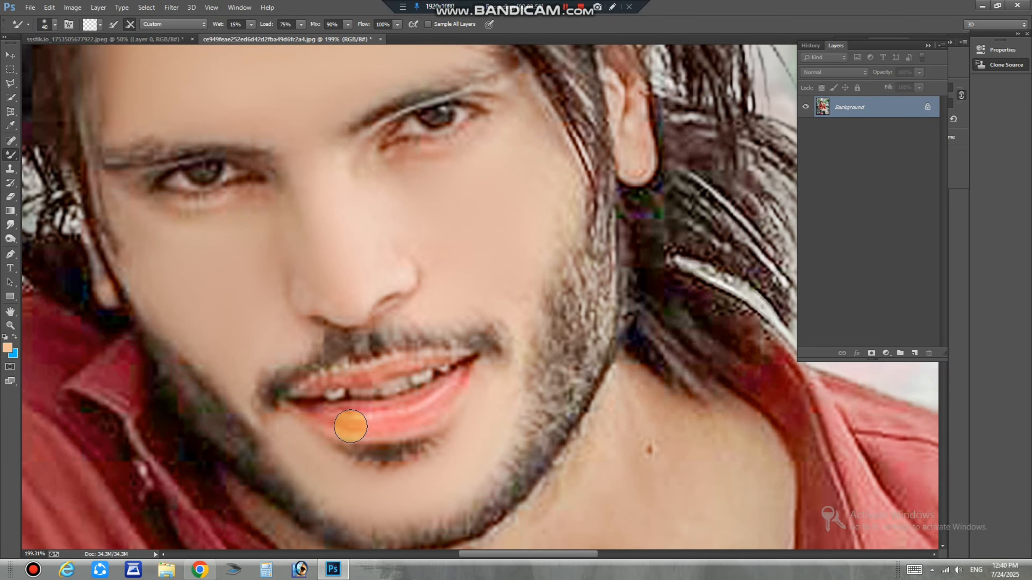
key(bracketleft)
key(bracketright)
scroll(504, 325, up, 1)
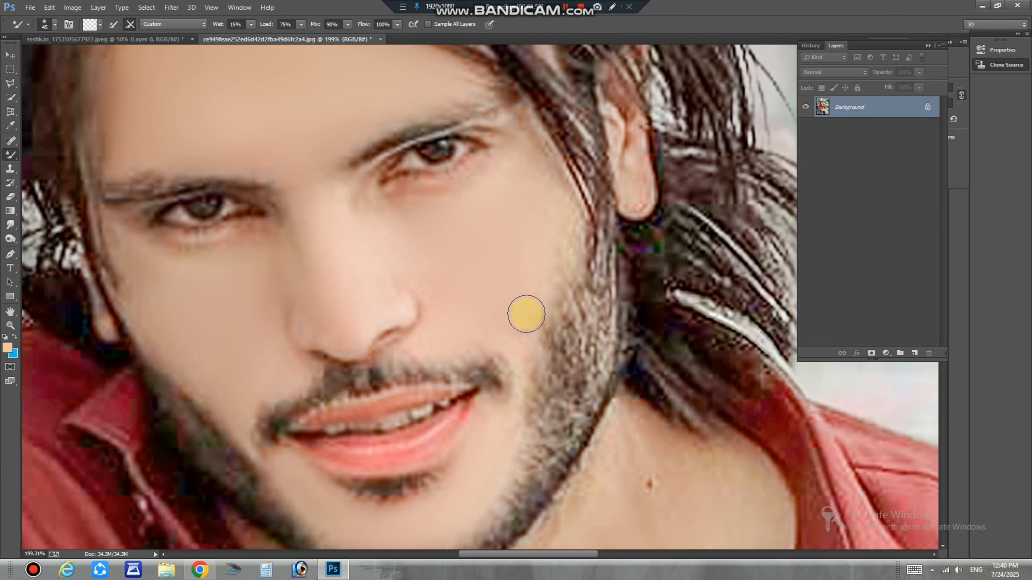
- Shape the Smudge tool's brush into a narrow, steeply tilted ellipse and enlarge it to 100 px for the sideburn area
key(space)
drag(338, 225, 134, 243)
click(10, 224)
right_click(266, 335)
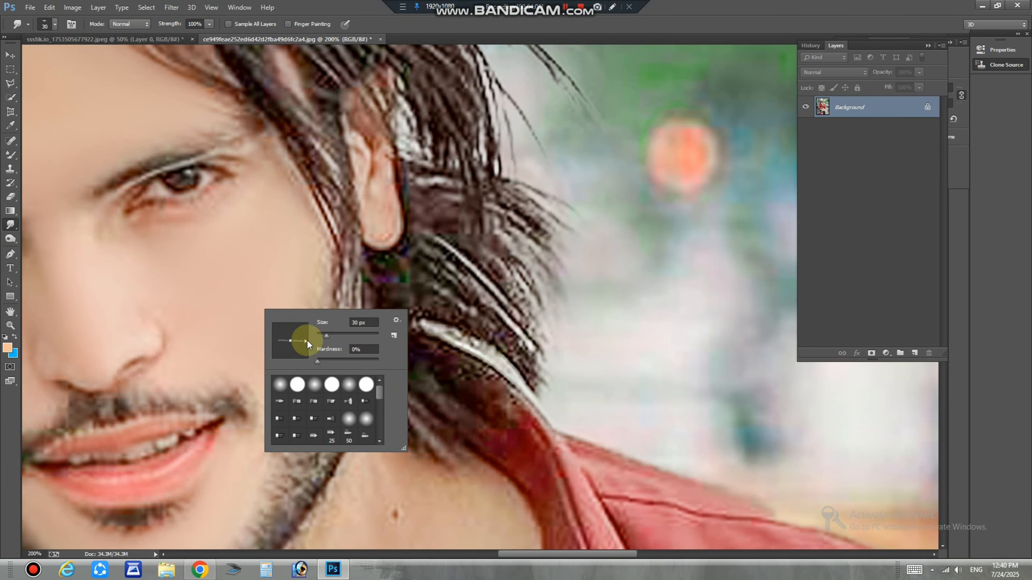
right_click(285, 270)
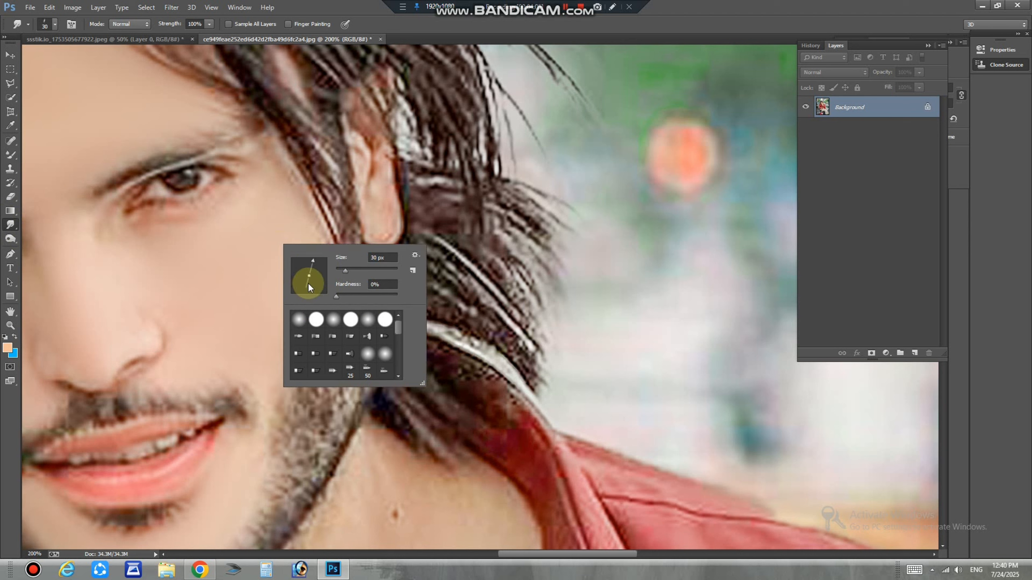
click(277, 264)
key(])
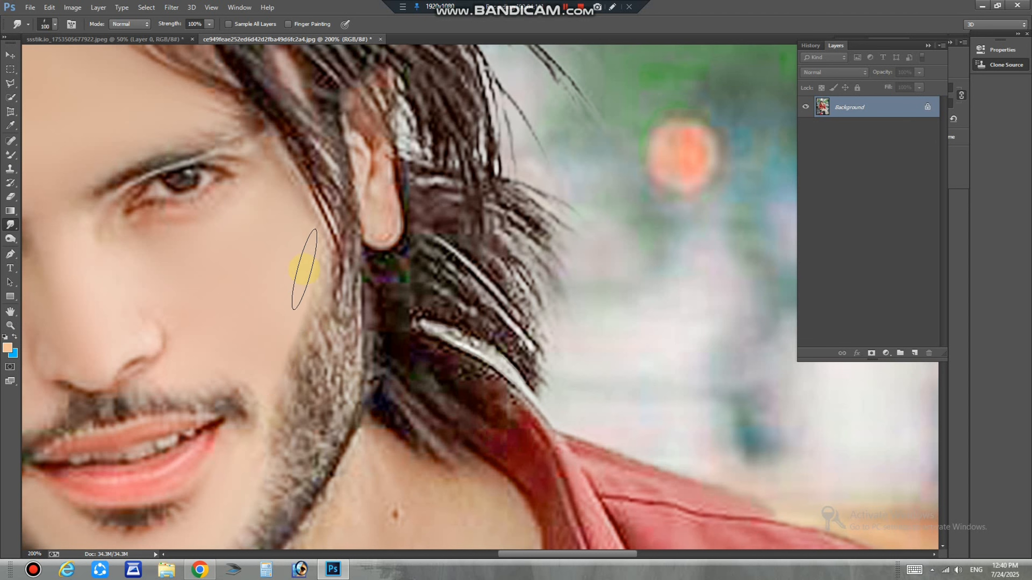
- Smooth the neck skin below the jaw and blend away its mole with a progressively larger Mixer Brush
click(10, 157)
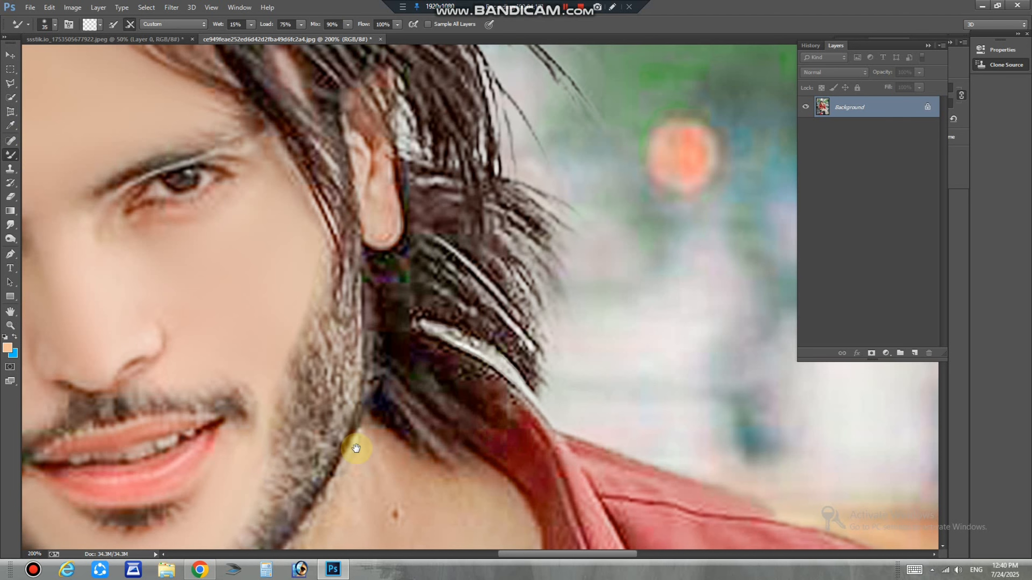
drag(363, 459, 343, 228)
key(bracketright)
key(bracketright)
key(bracketright)
key(bracketright)
key(bracketright)
key(bracketright)
mouse_move(410, 401)
mouse_down()
mouse_move(339, 295)
mouse_move(341, 305)
mouse_move(355, 273)
mouse_move(334, 329)
mouse_up()
key(bracketright)
drag(393, 451, 401, 401)
key(bracketright)
- Smooth the base of the neck and the upper chest with the Mixer Brush, using sizes from 125 down to 90 px
key(ctrl+minus)
key(bracketright)
key(bracketright)
mouse_move(453, 338)
mouse_down()
mouse_move(441, 403)
mouse_move(414, 404)
mouse_up()
key(bracketleft)
mouse_move(407, 352)
mouse_down()
mouse_move(396, 467)
mouse_move(361, 398)
mouse_move(376, 433)
mouse_move(437, 498)
mouse_move(468, 477)
mouse_move(463, 374)
mouse_up()
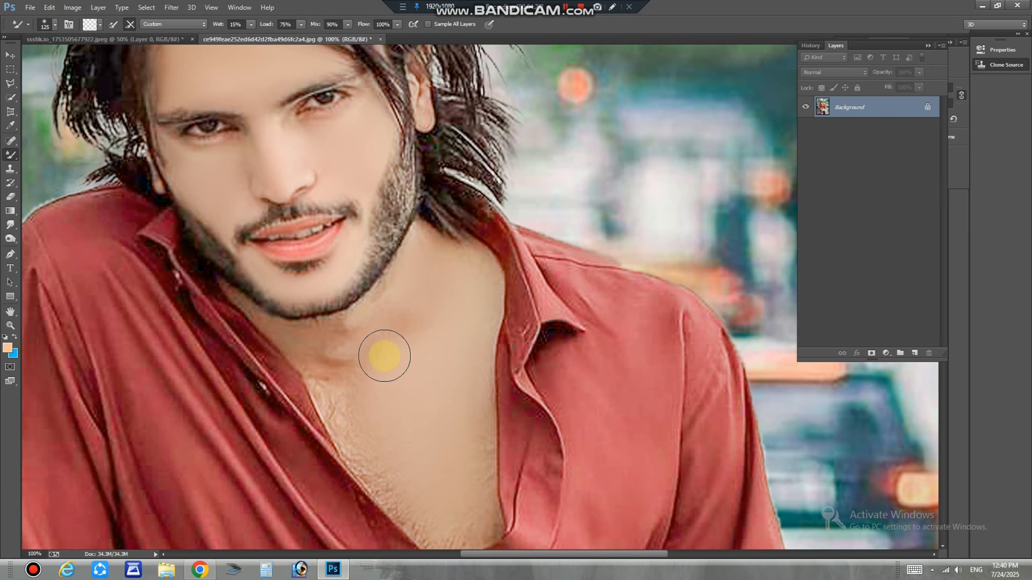
mouse_move(396, 283)
mouse_down()
mouse_move(363, 323)
mouse_move(293, 337)
mouse_up()
key(bracketleft)
key(bracketleft)
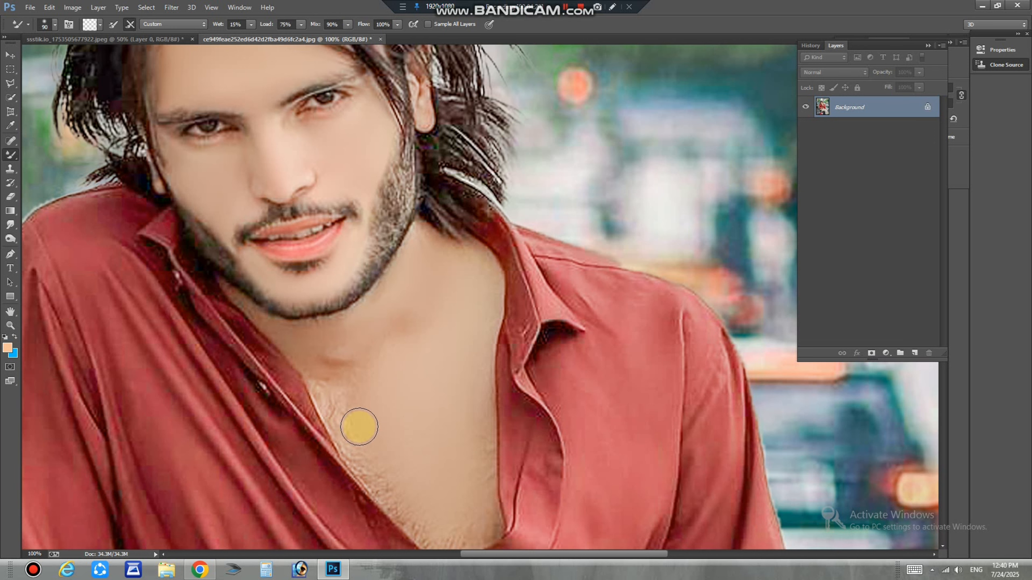
- Blend away the chest hair along the open shirt edges down to the point of the V, using a 70 to 90 px Mixer Brush
key(bracketright)
scroll(360, 439, down, 2)
key(bracketleft)
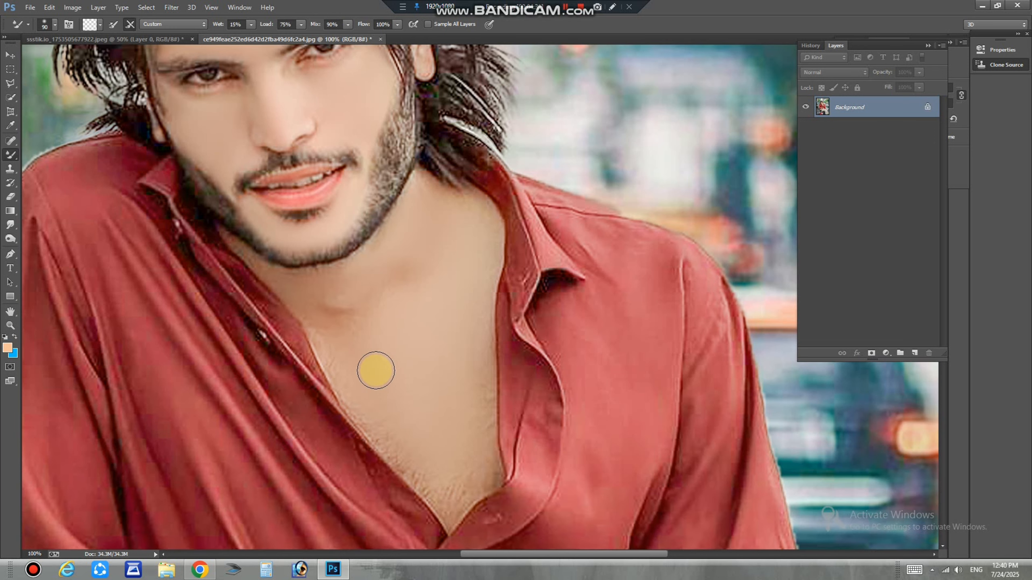
mouse_move(375, 371)
mouse_down()
mouse_move(410, 447)
mouse_move(381, 400)
mouse_move(450, 486)
mouse_move(449, 499)
mouse_move(476, 403)
mouse_move(473, 319)
mouse_up()
key(bracketleft)
key(bracketleft)
drag(332, 345, 452, 517)
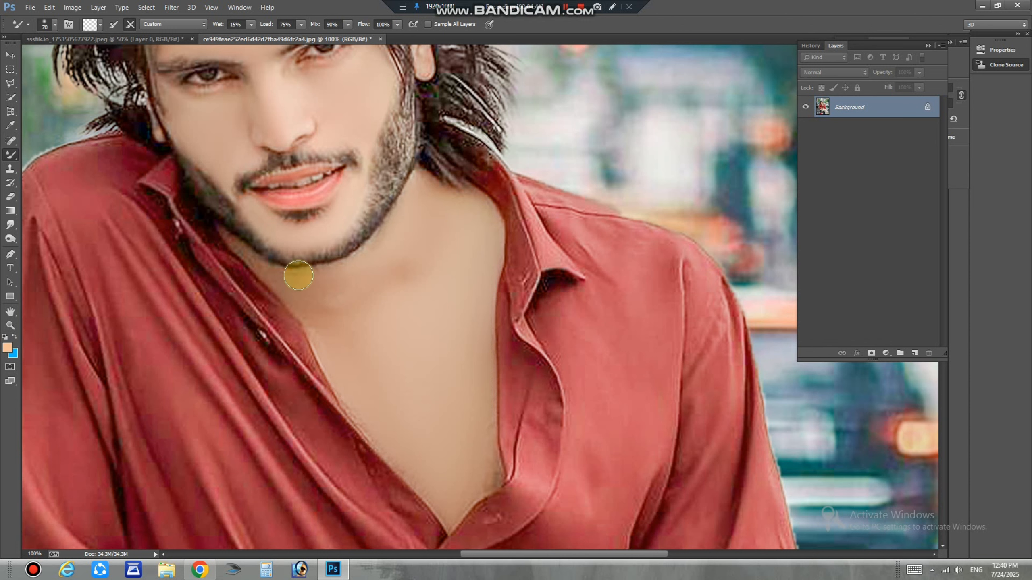
- Even out the skin across the neck and upper chest with the Mixer Brush, enlarging it from 70 to 125 px
scroll(435, 297, up, 2)
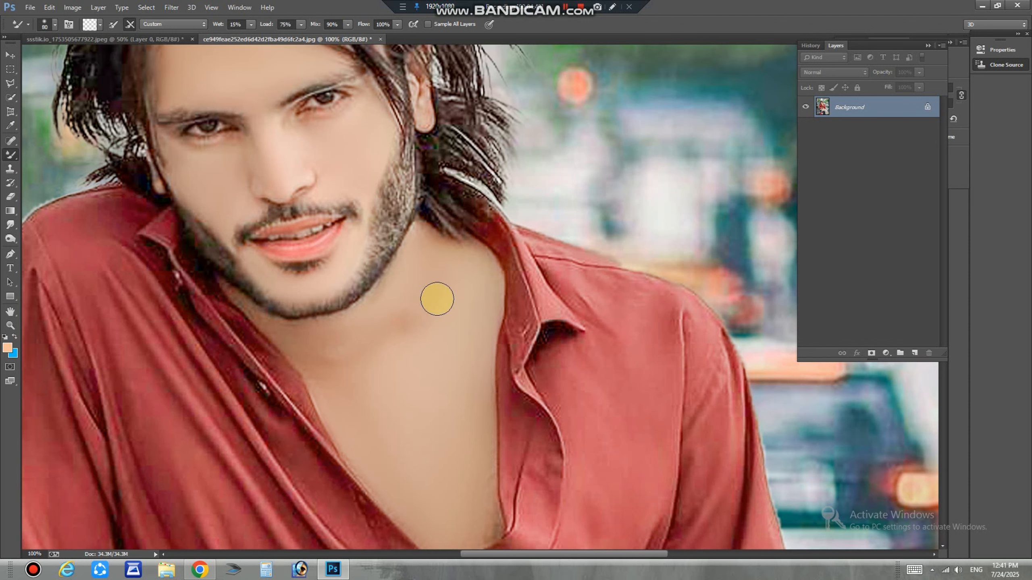
key(bracketright)
key(bracketright)
key(bracketright)
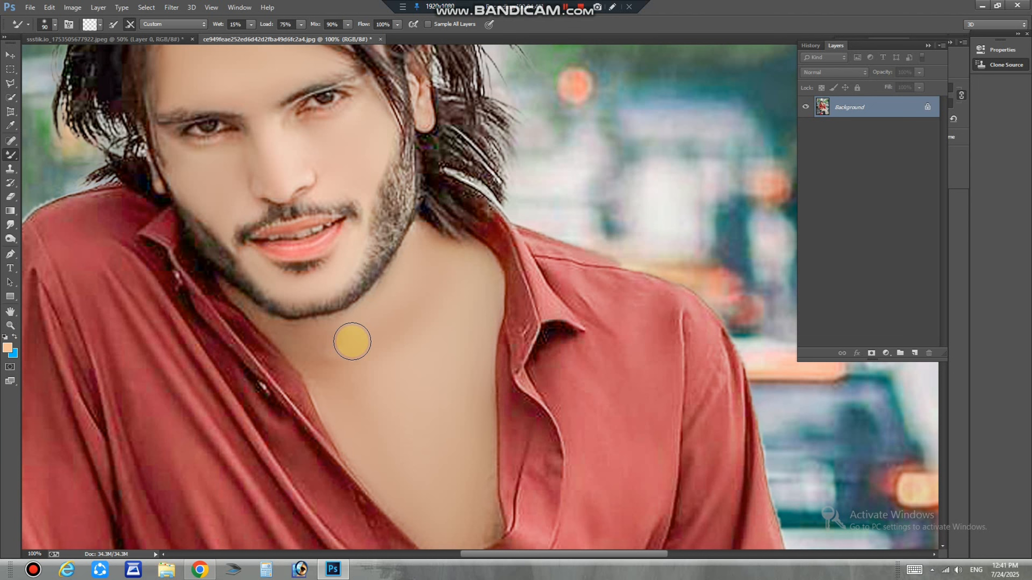
key(bracketright)
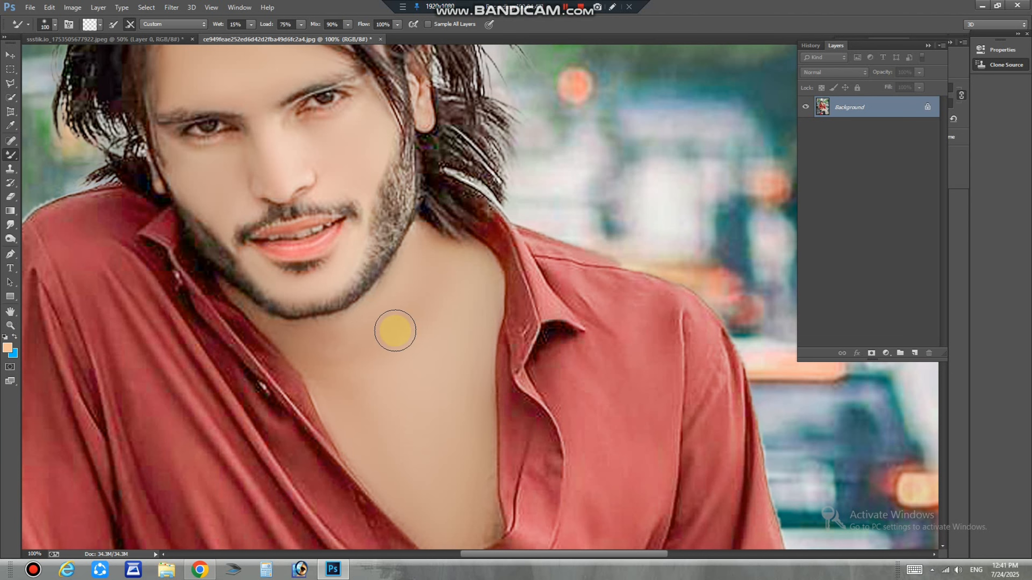
key(bracketright)
- Smooth the skin and arm hair on both forearms and hands with the Mixer Brush at 80 to 90 px
key(ctrl+minus)
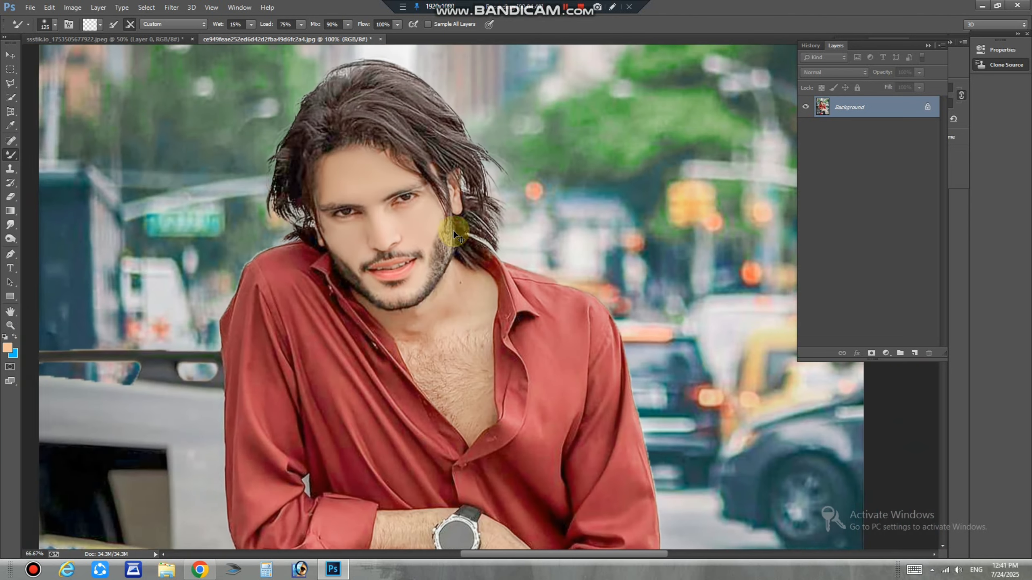
key(ctrl+minus)
key(ctrl+minus)
scroll(461, 396, down, 3)
key(ctrl+plus)
key(ctrl+plus)
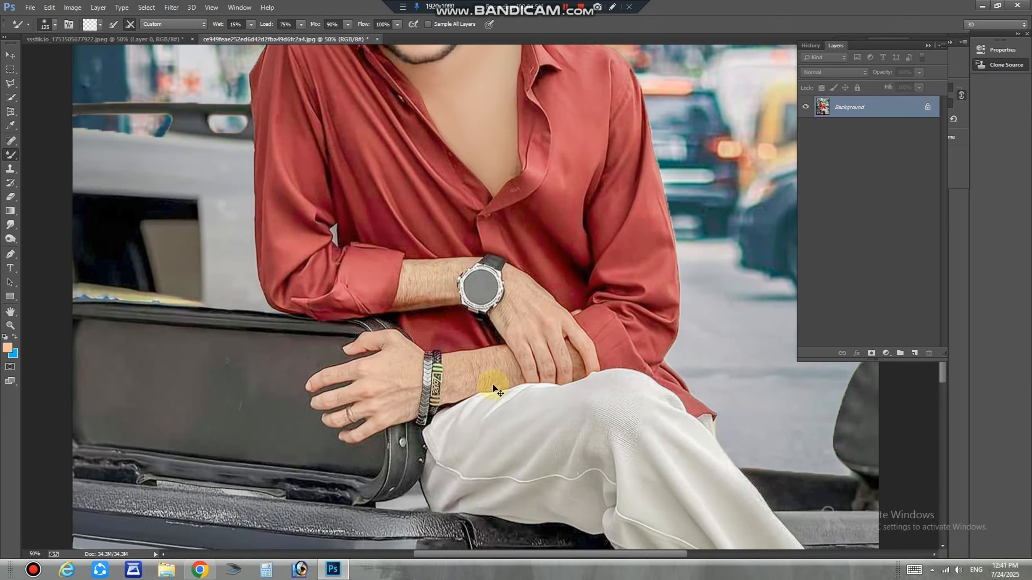
key(bracketleft)
key(ctrl+plus)
scroll(545, 382, up, 2)
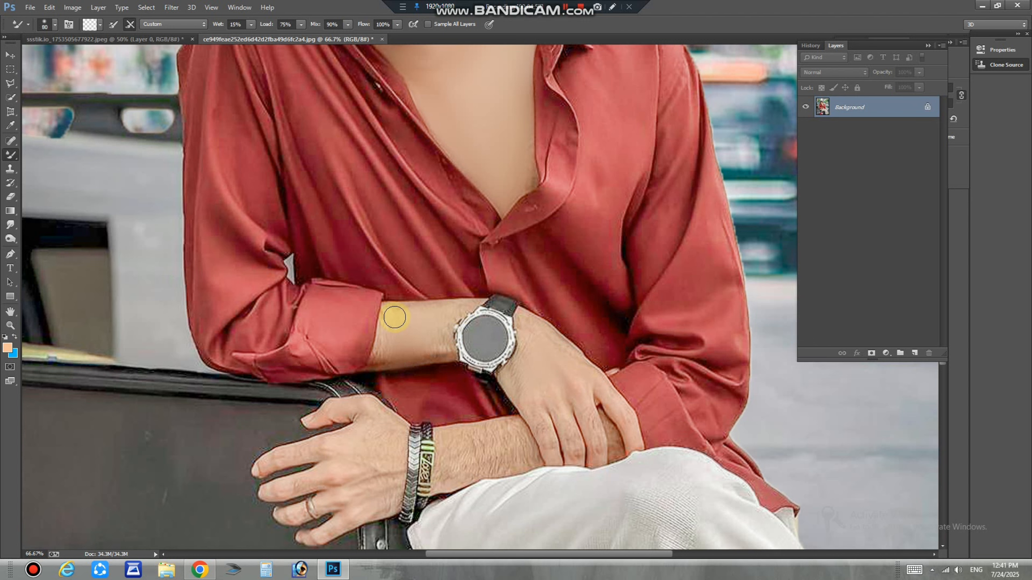
key(bracketright)
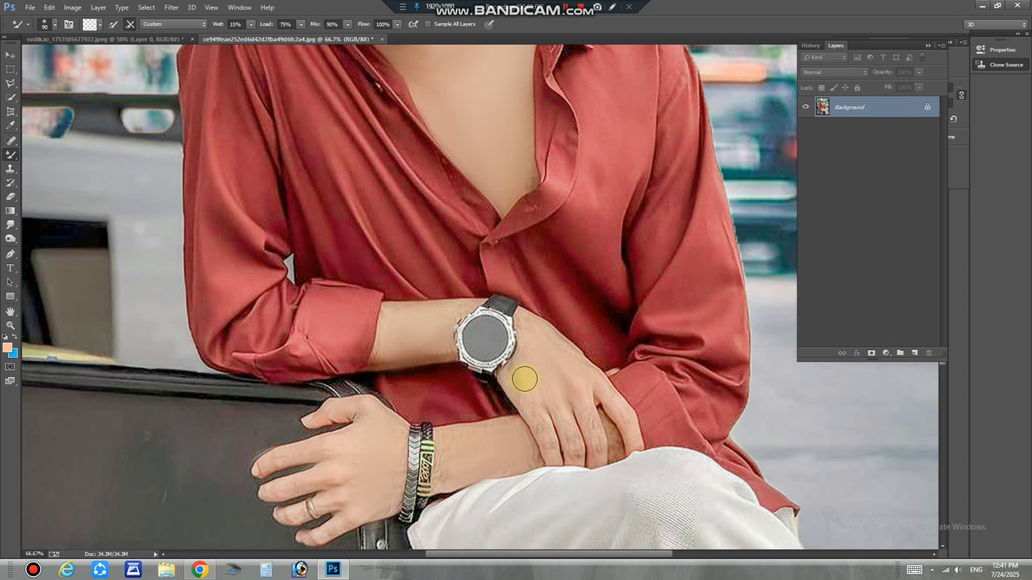
scroll(568, 395, down, 2)
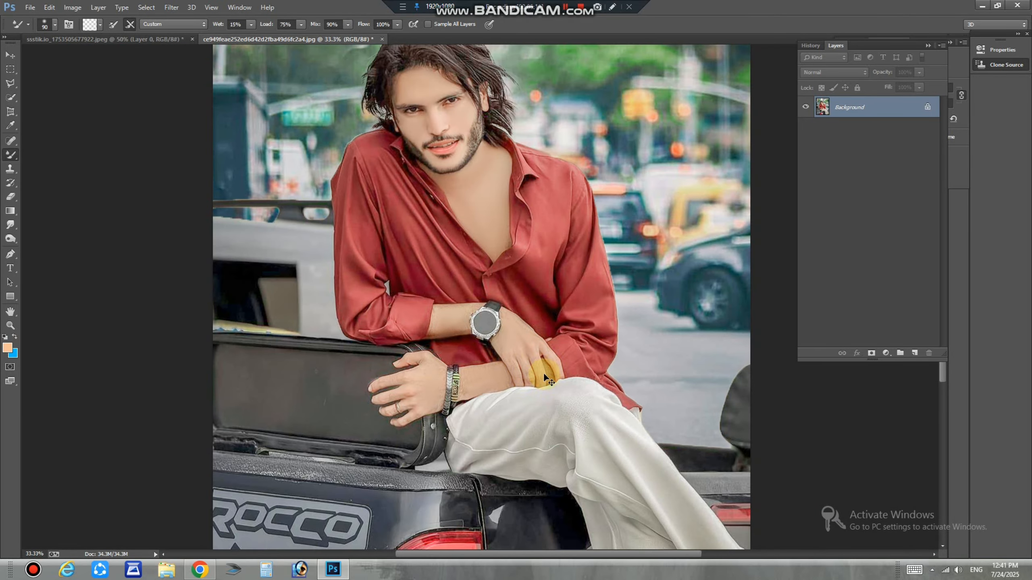
- Open the pngtree abstract red light flare image from the sun folder inside "new video and bicraound" on Local Disk (E:)
key(ctrl+minus)
key(ctrl+minus)
click(30, 7)
click(42, 29)
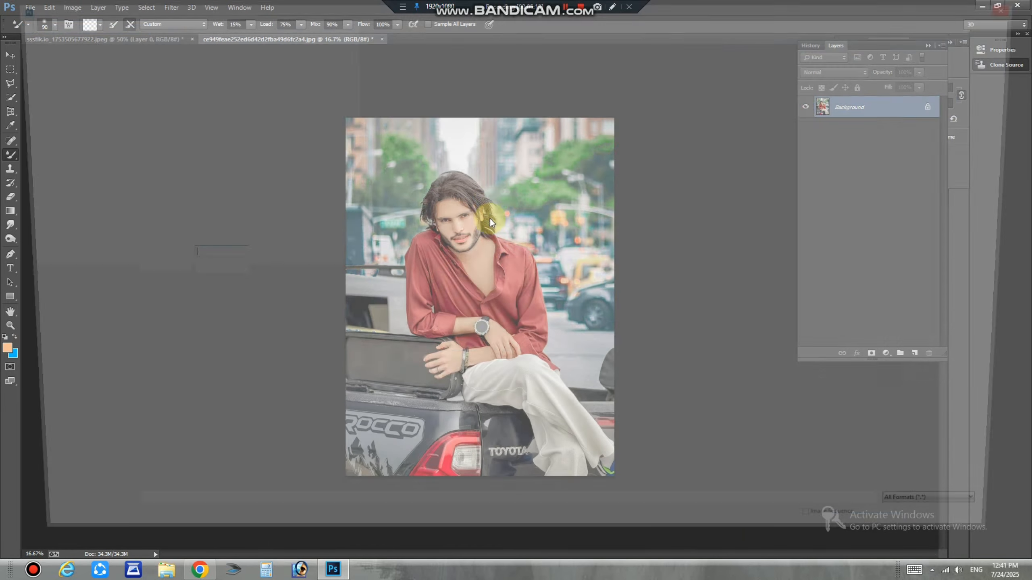
double_click(639, 126)
double_click(488, 102)
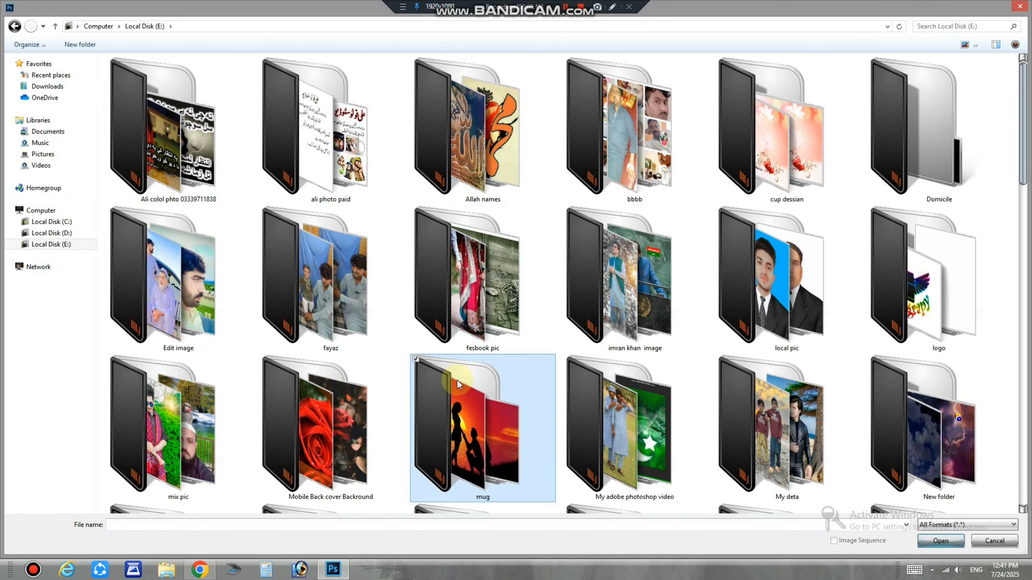
scroll(457, 381, down, 3)
double_click(496, 346)
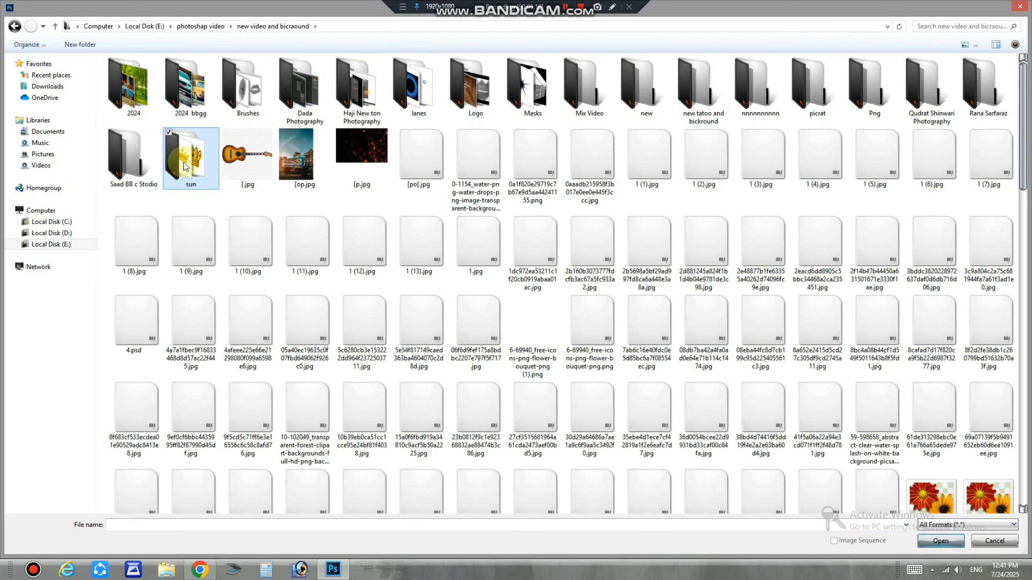
double_click(186, 163)
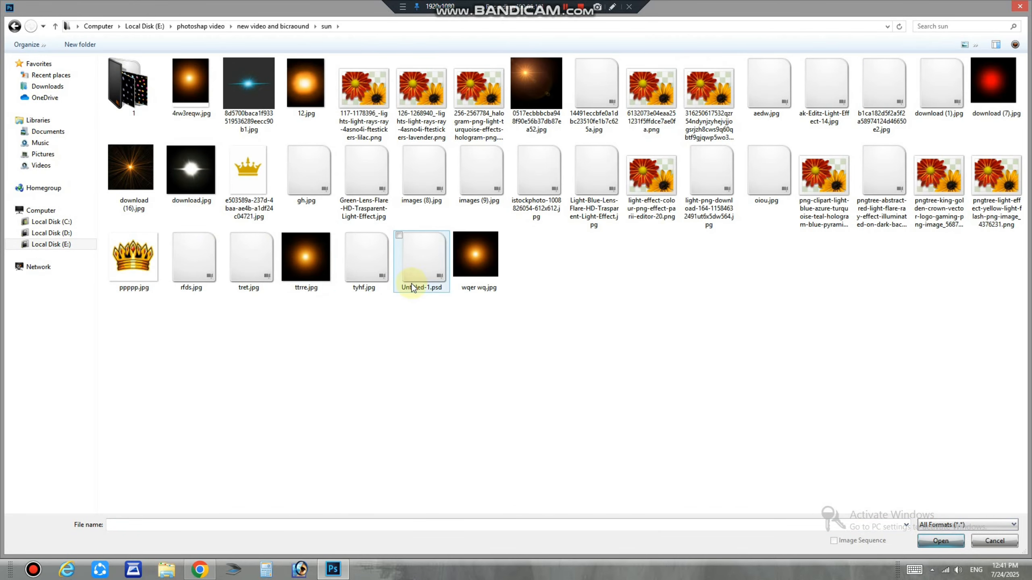
click(647, 77)
double_click(895, 183)
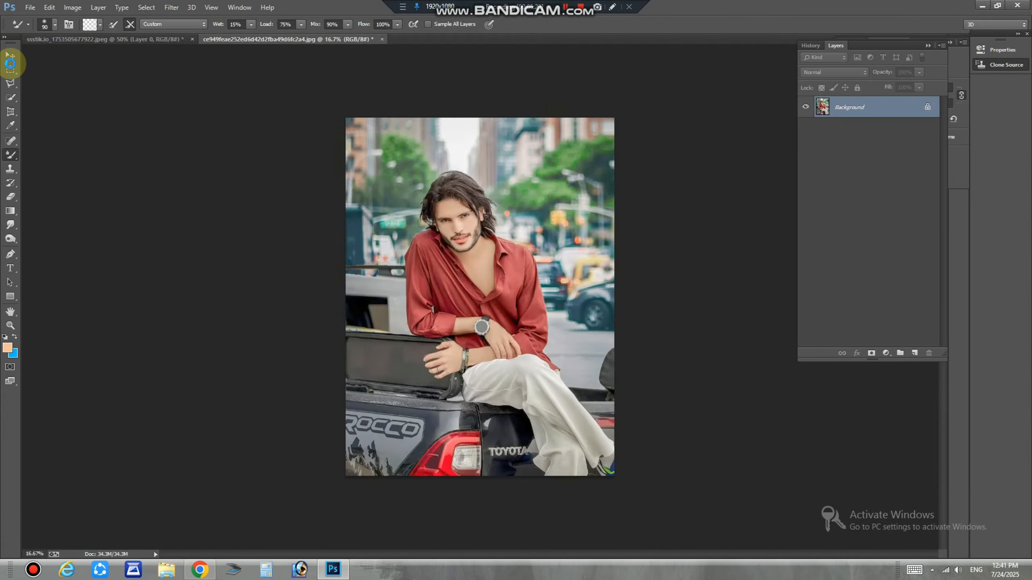
- Bring the red flare into the man-and-truck photo as a new layer and set its blend mode to Screen
click(10, 55)
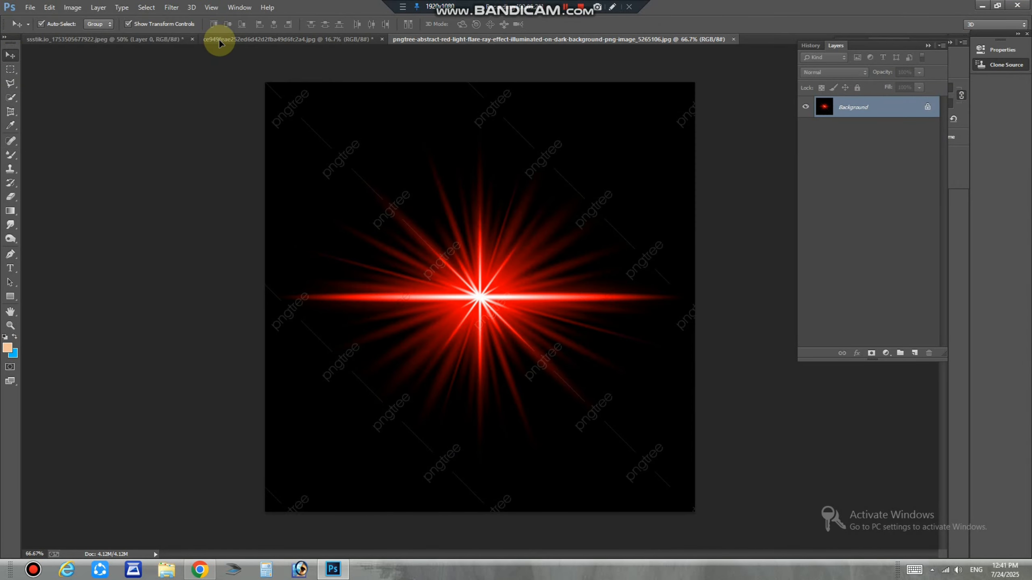
drag(219, 40, 473, 387)
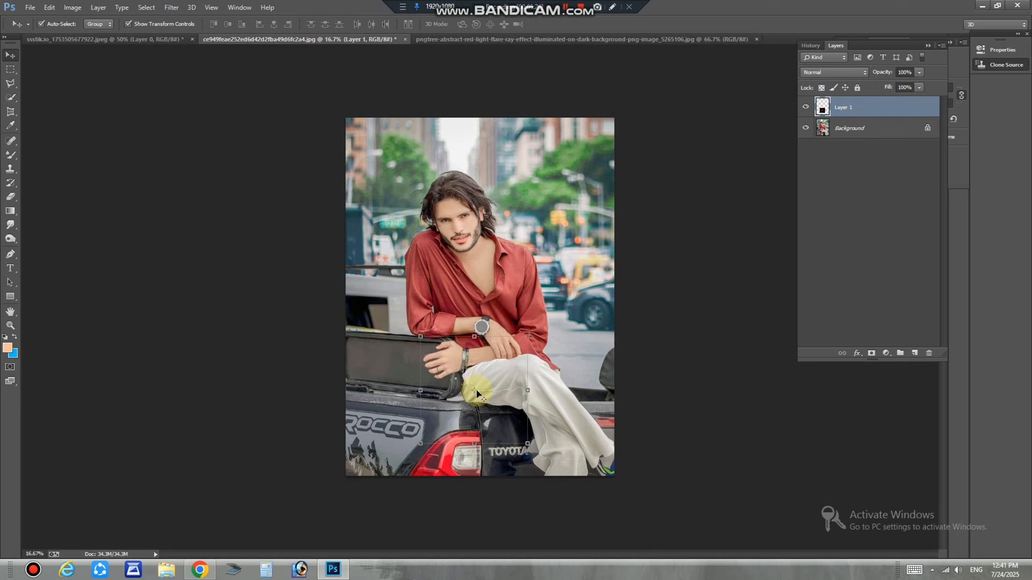
click(845, 74)
click(813, 163)
- Move the red flare onto the truck's taillight and scale it up to about 145.5%
drag(483, 338, 457, 457)
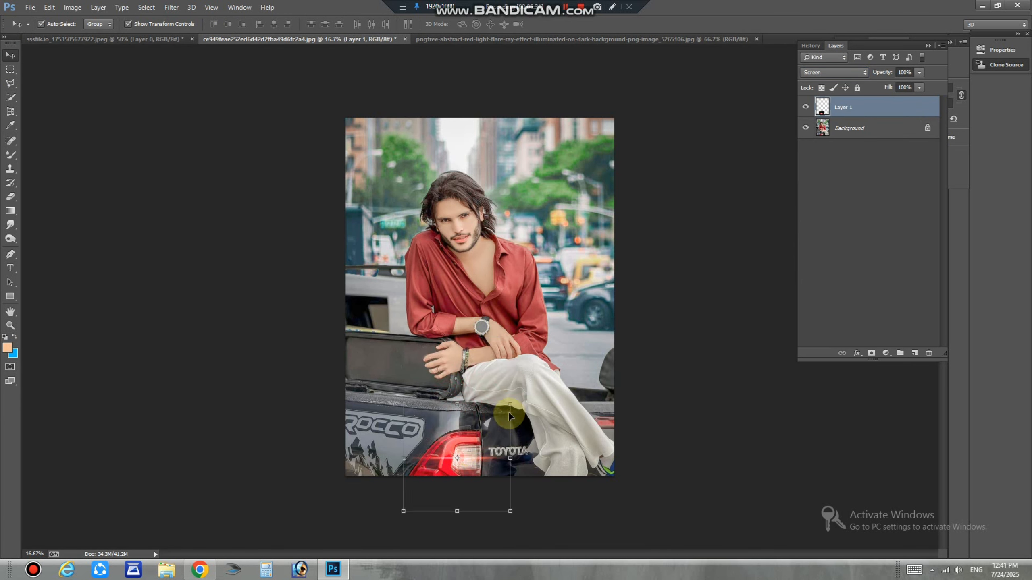
drag(510, 404, 536, 378)
drag(495, 441, 478, 446)
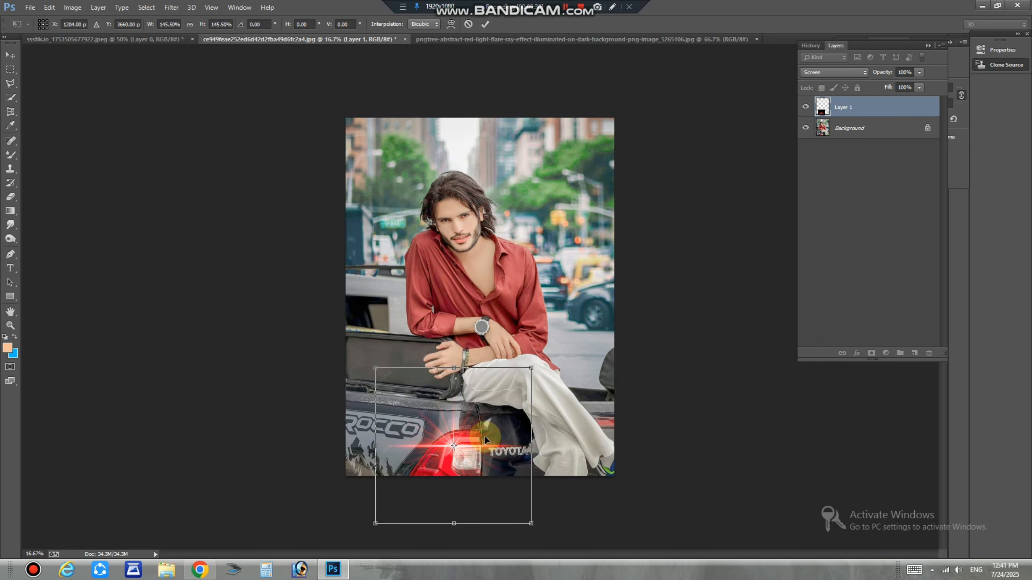
key(Return)
- Dim the red flare layer with Levels by lowering the white output level to 173
key(ctrl+plus)
key(ctrl+plus)
key(ctrl+plus)
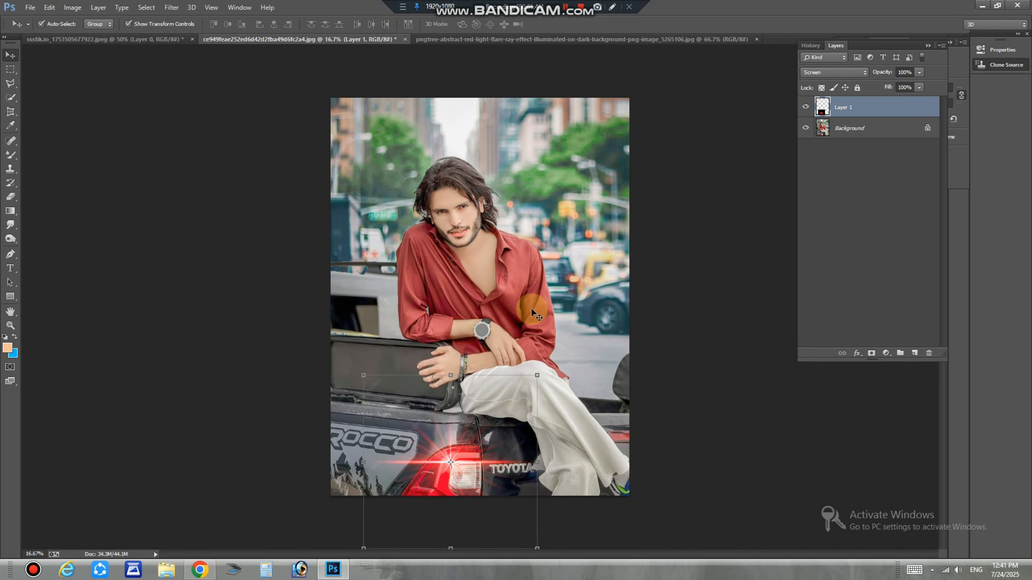
drag(534, 355, 575, 76)
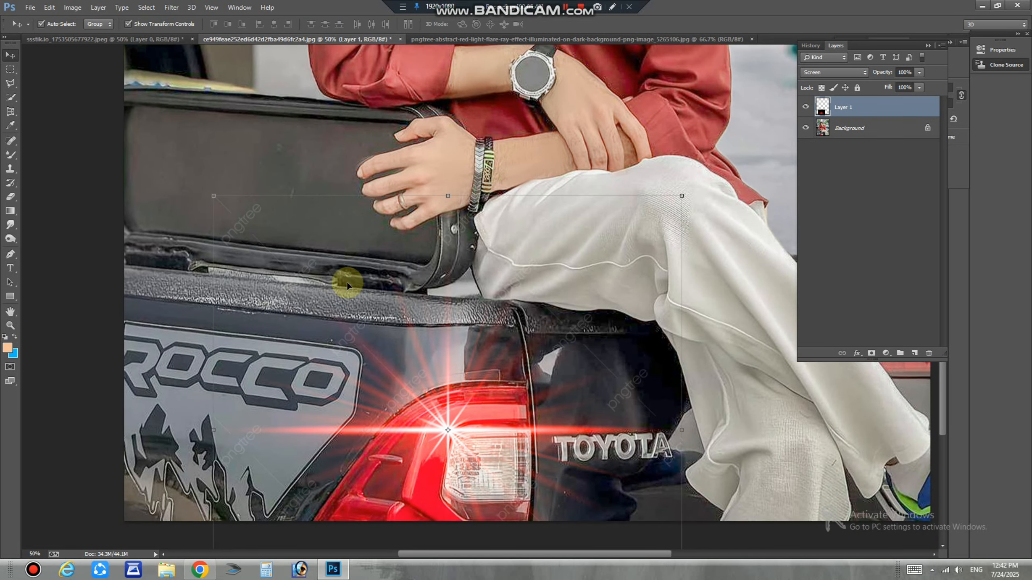
key(ctrl+l)
mouse_move(752, 303)
mouse_down()
mouse_move(773, 303)
mouse_move(746, 309)
mouse_up()
drag(870, 305, 845, 306)
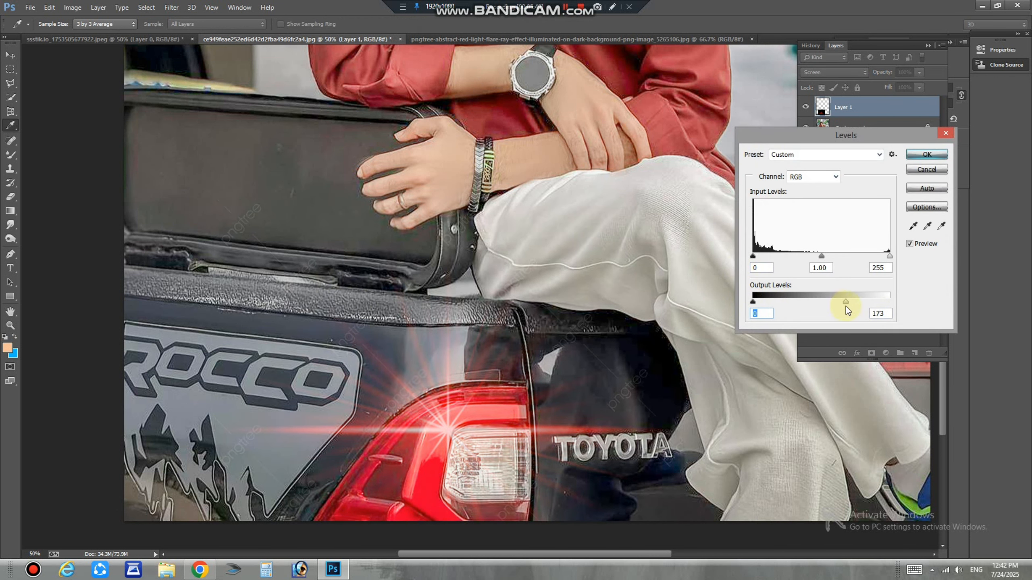
key(Return)
- Flatten the flare layer and the photo into a single background layer
key(ctrl+minus)
key(ctrl+minus)
key(ctrl+minus)
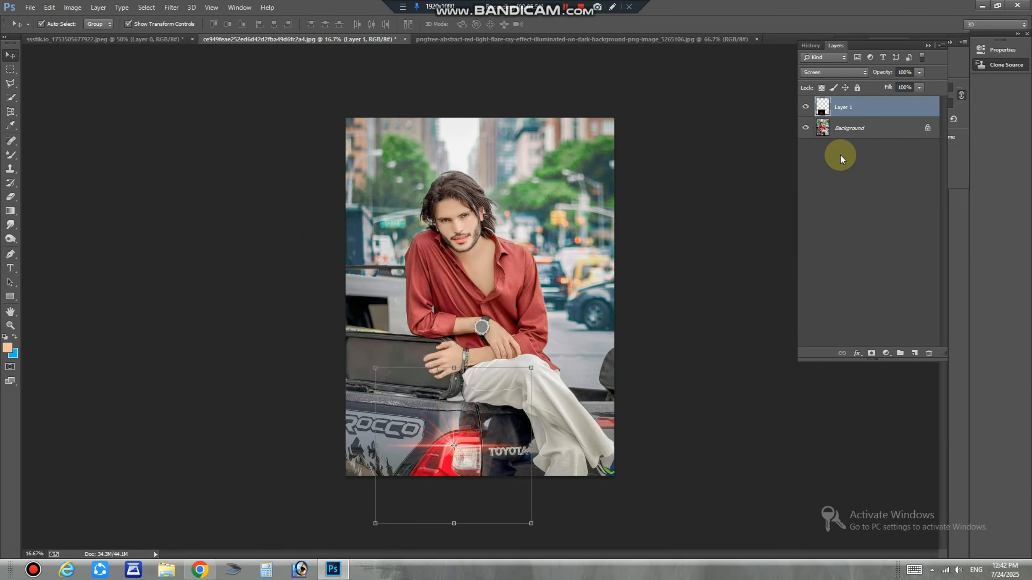
right_click(861, 131)
click(892, 225)
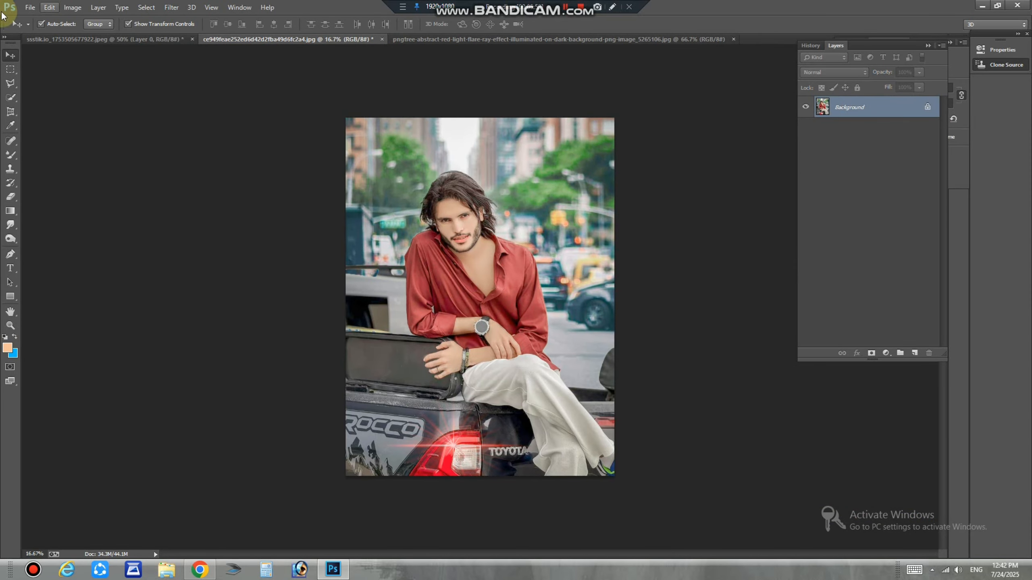
- Apply Selective Color to the Greens with Cyan +100, Magenta -91 and Yellow +8
click(72, 7)
mouse_move(86, 35)
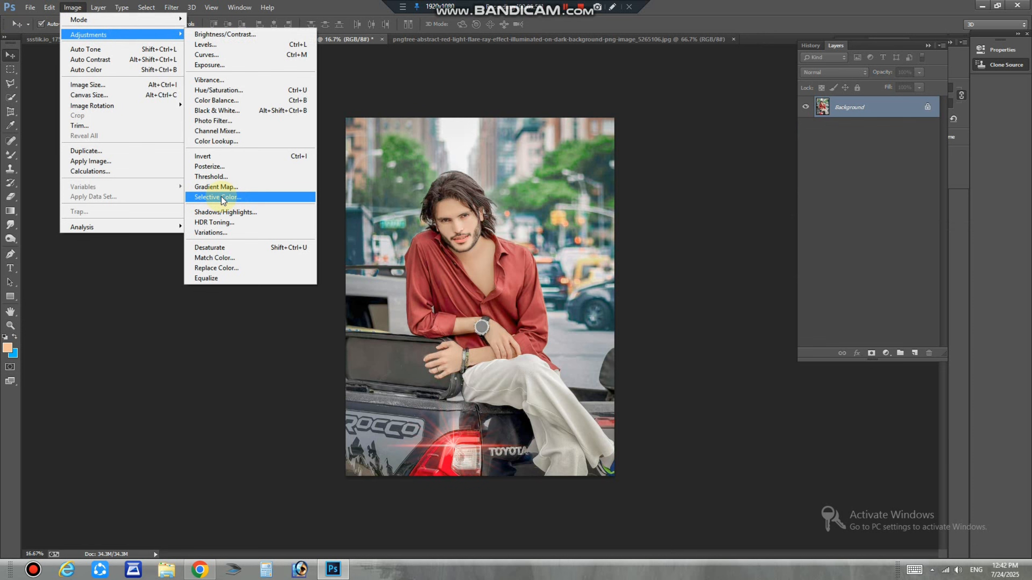
click(203, 198)
click(871, 273)
click(852, 305)
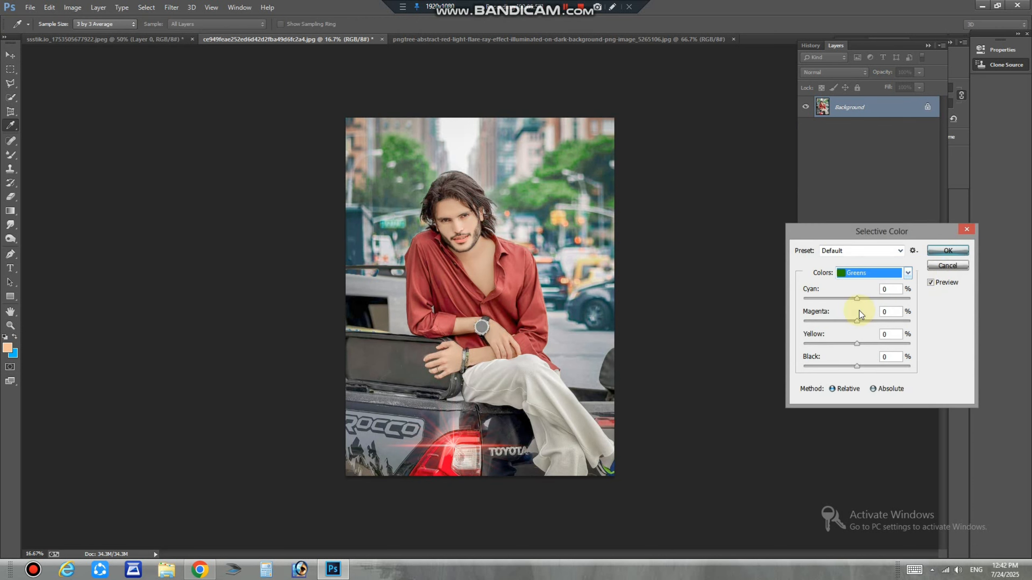
drag(857, 324, 808, 322)
drag(856, 299, 919, 301)
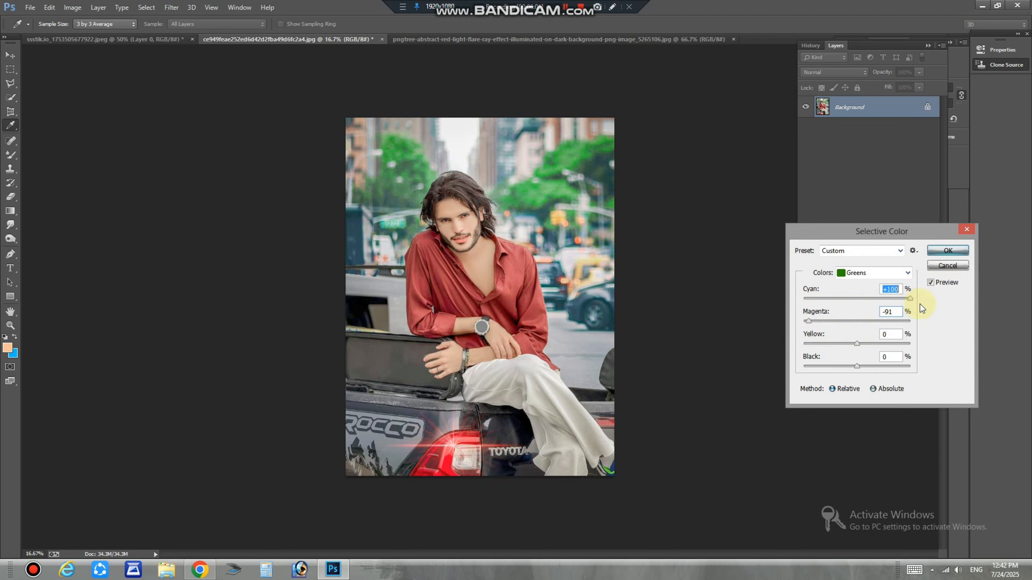
mouse_move(857, 344)
mouse_down()
mouse_move(799, 343)
mouse_move(861, 346)
mouse_up()
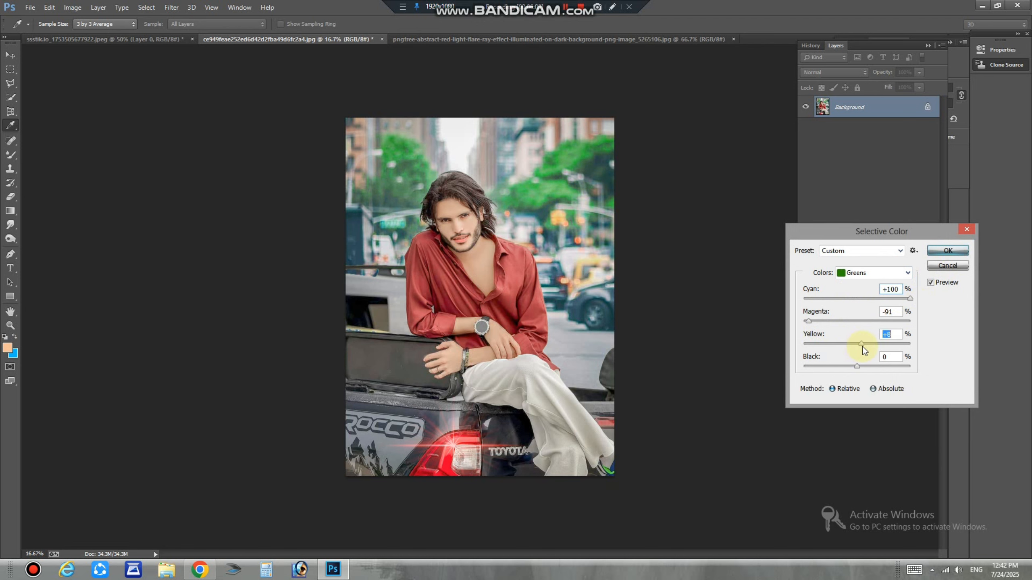
click(946, 250)
- Select the whole canvas, apply a white (ffffff) stroke as a thin border around the photo, and deselect
click(5, 76)
drag(327, 102, 694, 450)
right_click(486, 285)
click(516, 444)
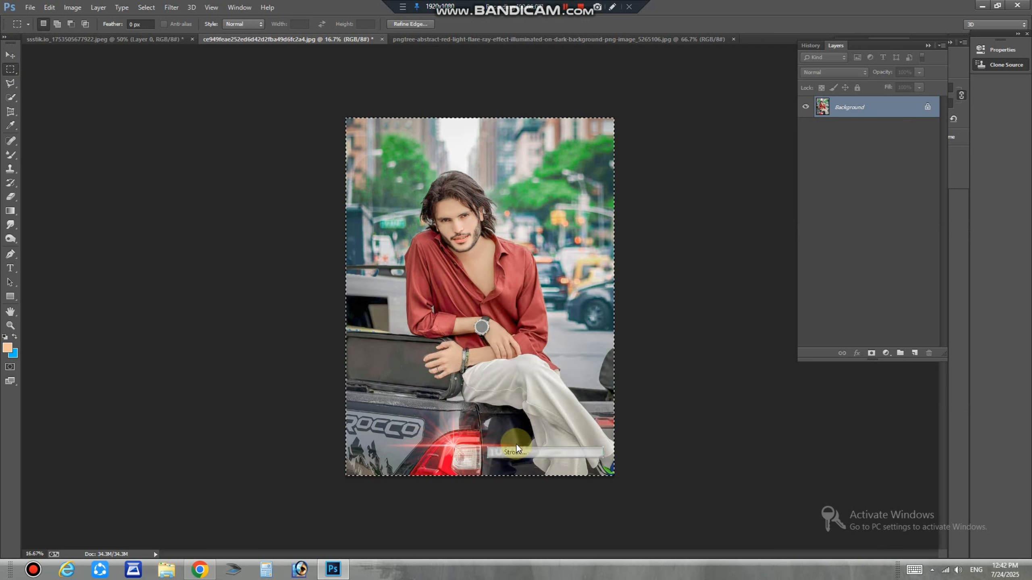
click(485, 187)
click(575, 200)
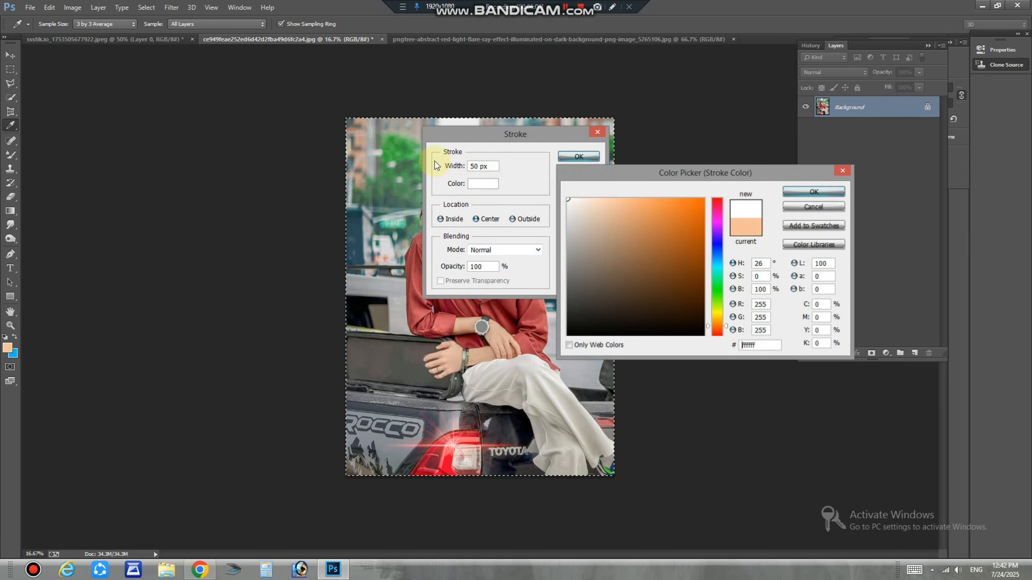
click(810, 192)
text(2)
key(Return)
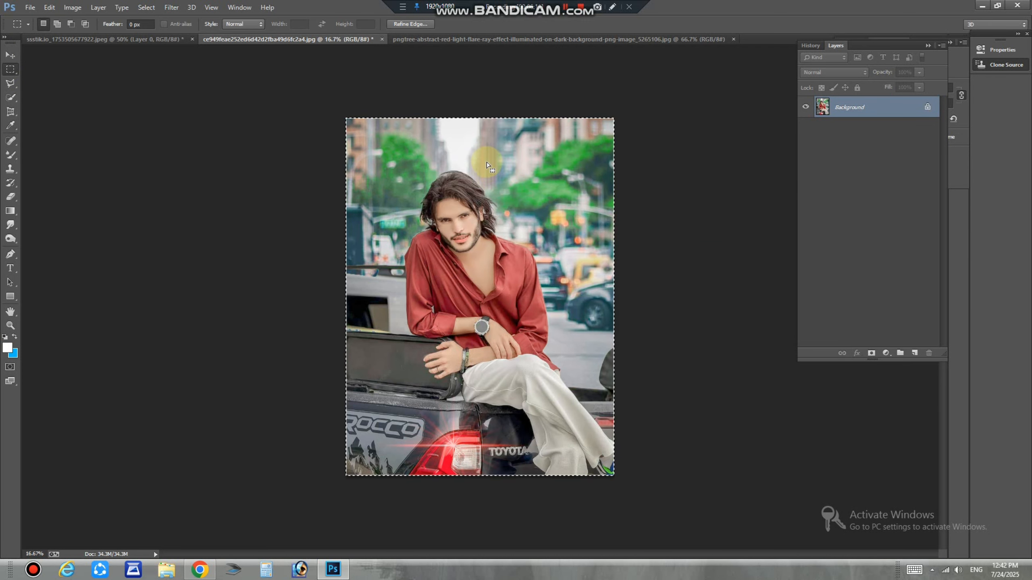
key(ctrl+d)
- Darken the man's hair with the Burn tool on Midtones at 30% exposure, reducing the brush to 200 px
key(ctrl+plus)
key(ctrl+plus)
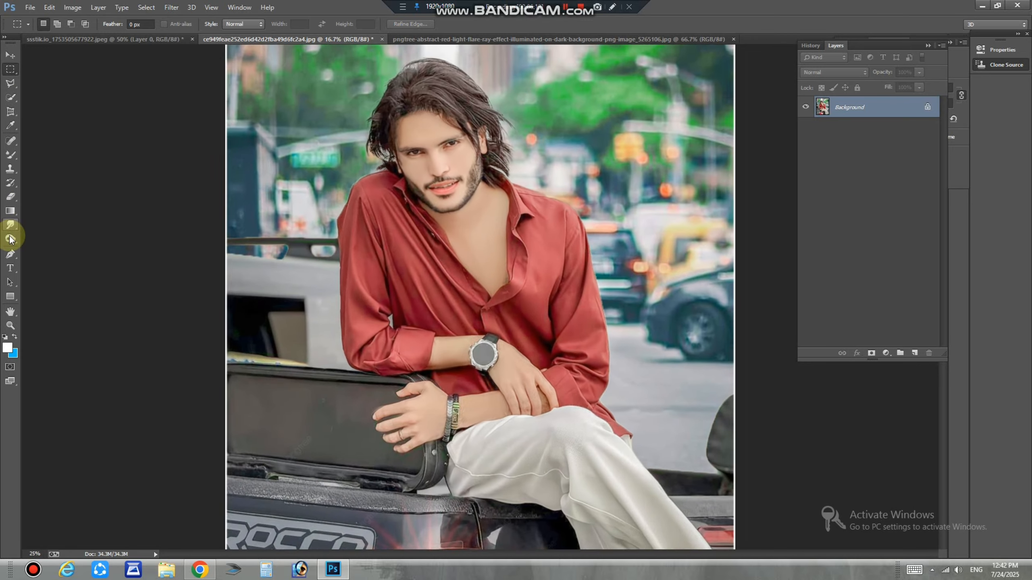
click(10, 239)
key(ctrl+plus)
mouse_move(491, 186)
mouse_down()
mouse_move(527, 384)
mouse_move(483, 321)
mouse_move(357, 415)
mouse_move(430, 345)
mouse_up()
key(ctrl+plus)
key(bracketleft)
key(bracketleft)
key(bracketleft)
key(bracketleft)
key(bracketleft)
scroll(597, 429, down, 3)
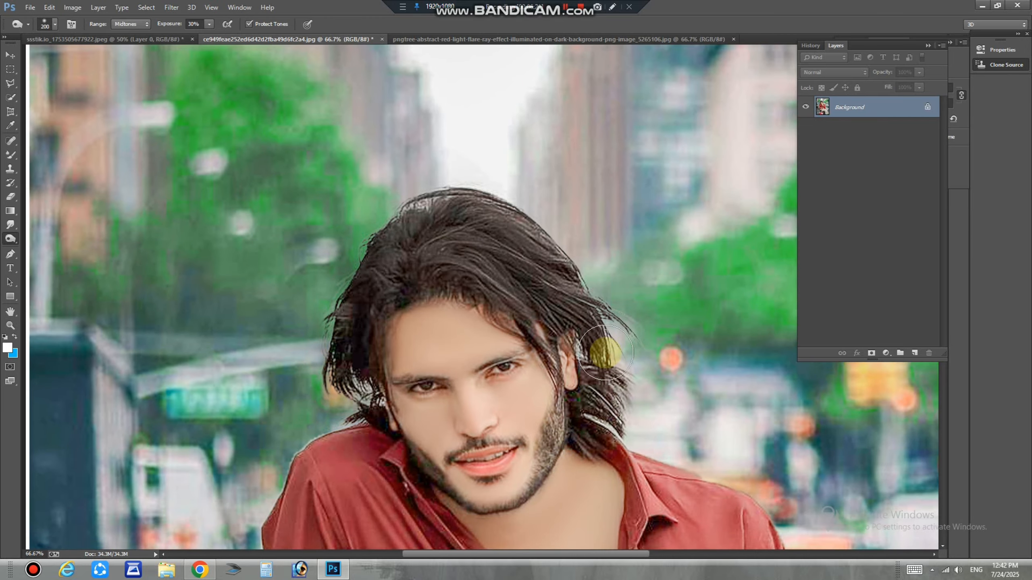
- Select the main area of the man's red shirt with the Quick Selection tool
key(ctrl+minus)
key(ctrl+minus)
key(ctrl+minus)
key(ctrl+minus)
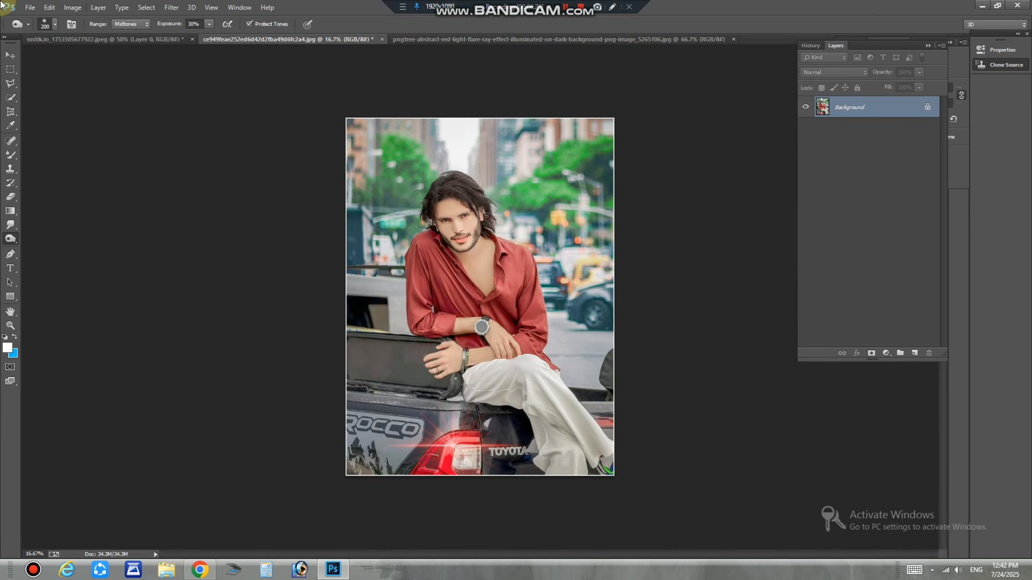
click(11, 98)
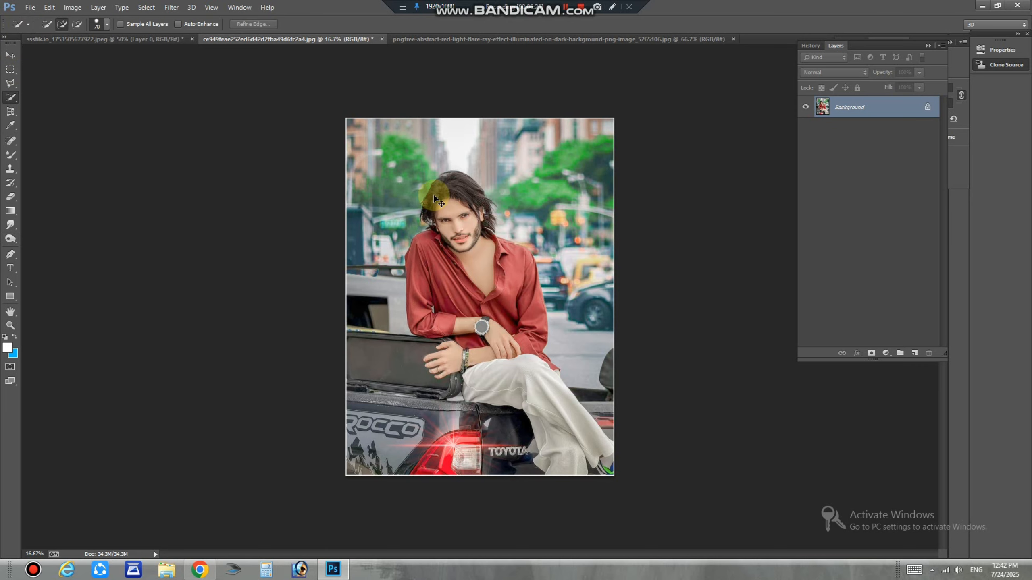
key(ctrl+plus)
key(ctrl+plus)
key(bracketright)
mouse_move(410, 272)
mouse_down()
mouse_move(420, 295)
mouse_move(432, 269)
mouse_move(409, 229)
mouse_move(378, 229)
mouse_move(375, 204)
mouse_move(359, 260)
mouse_move(366, 304)
mouse_move(393, 355)
mouse_move(484, 393)
mouse_move(465, 391)
mouse_move(572, 394)
mouse_move(581, 308)
mouse_move(545, 227)
mouse_move(555, 255)
mouse_up()
- Add the shirt's lower hem and inner collar edge to the selection with a 45 px Quick Selection brush
key(bracketleft)
key(bracketleft)
key(bracketleft)
key(bracketleft)
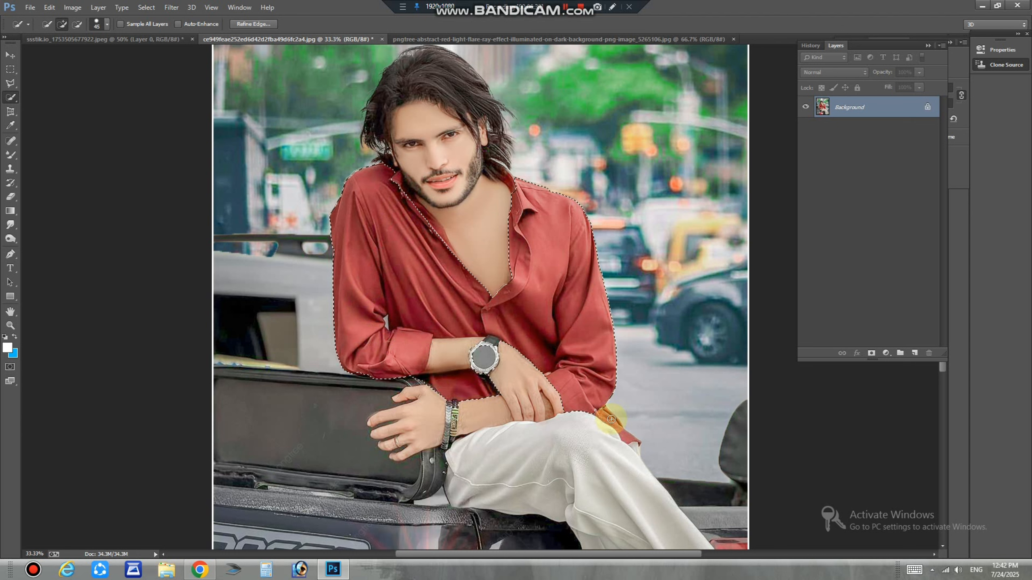
click(611, 419)
drag(437, 235, 391, 164)
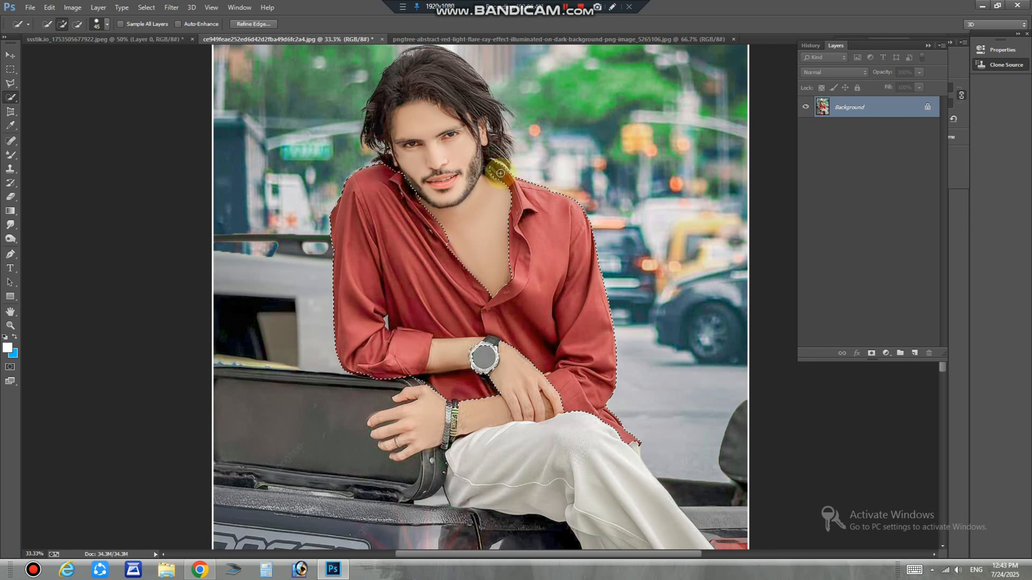
- Subtract the bare forearm and watch area from the red shirt selection with the Quick Selection tool
key(ctrl+minus)
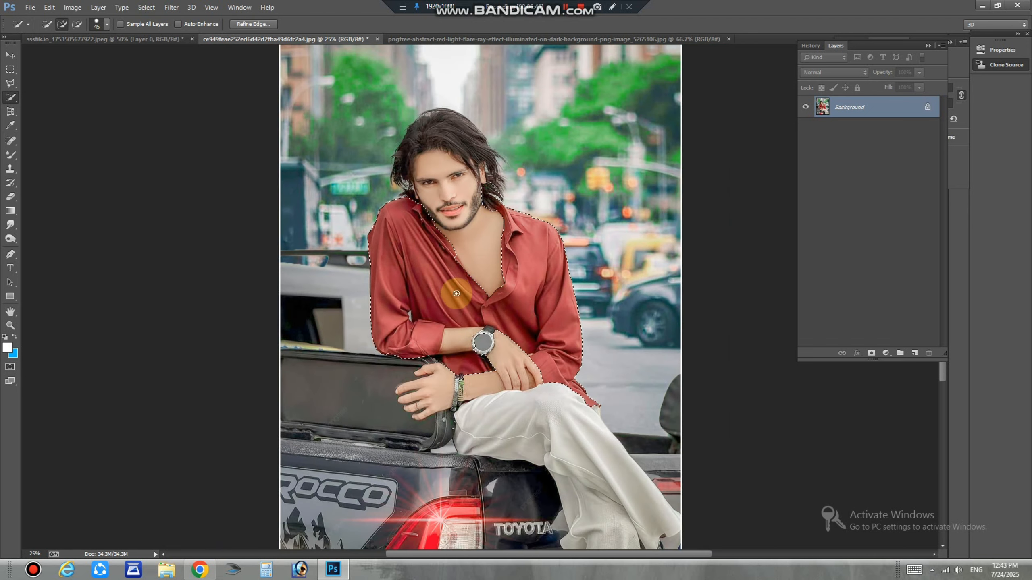
key(ctrl+plus)
key(ctrl+plus)
click(489, 370)
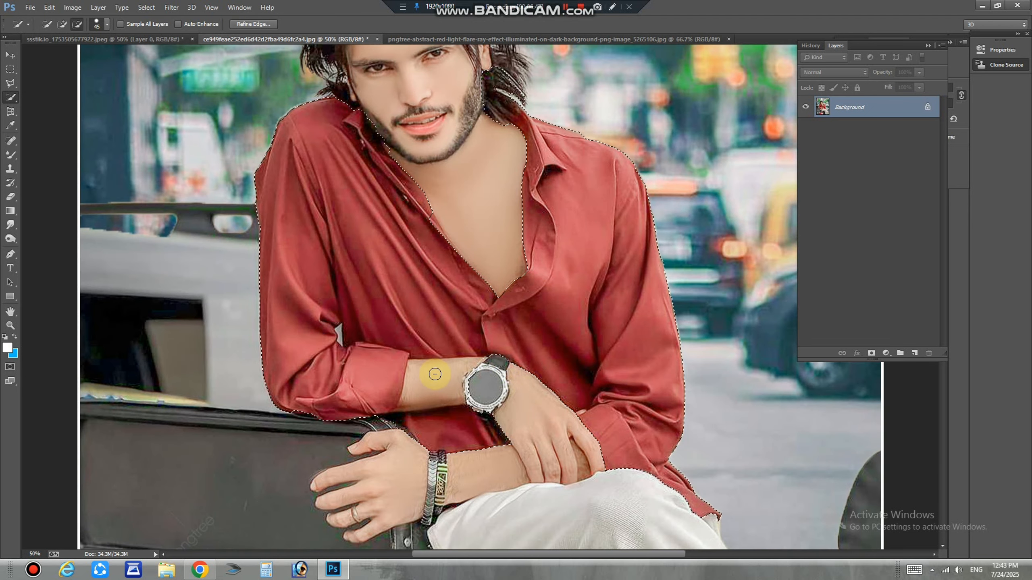
- Brighten the selected shirt's red with Channel Mixer, setting Green to -27% and Blue to +113% on the Red output, and deselect
key(ctrl+minus)
key(ctrl+minus)
click(72, 7)
mouse_move(130, 35)
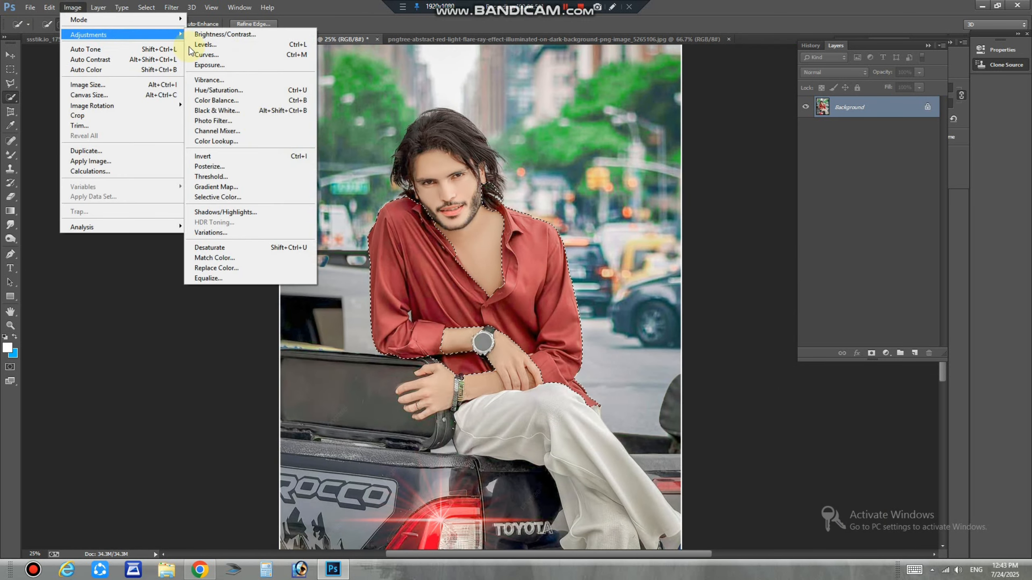
click(240, 131)
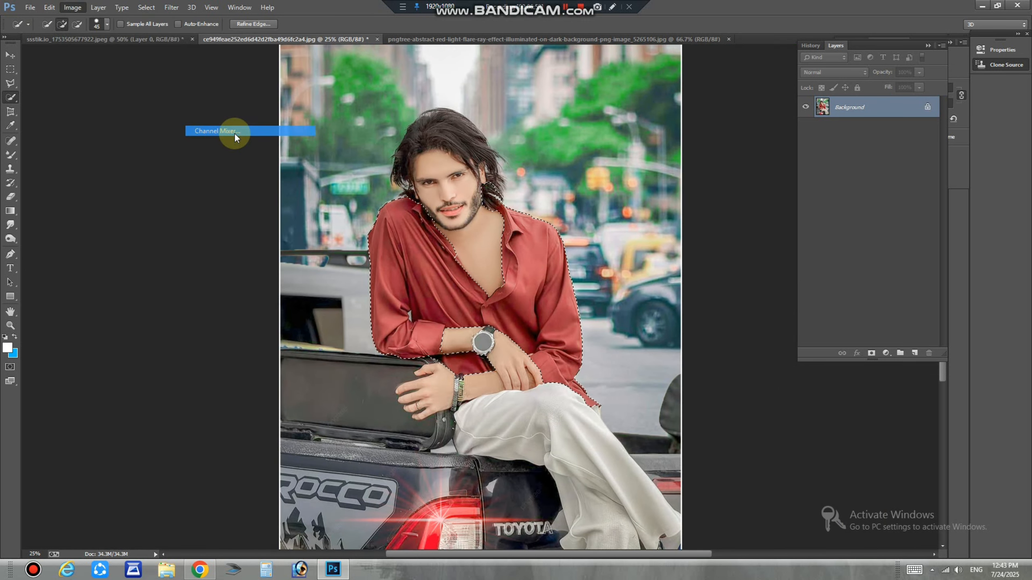
drag(715, 252, 754, 233)
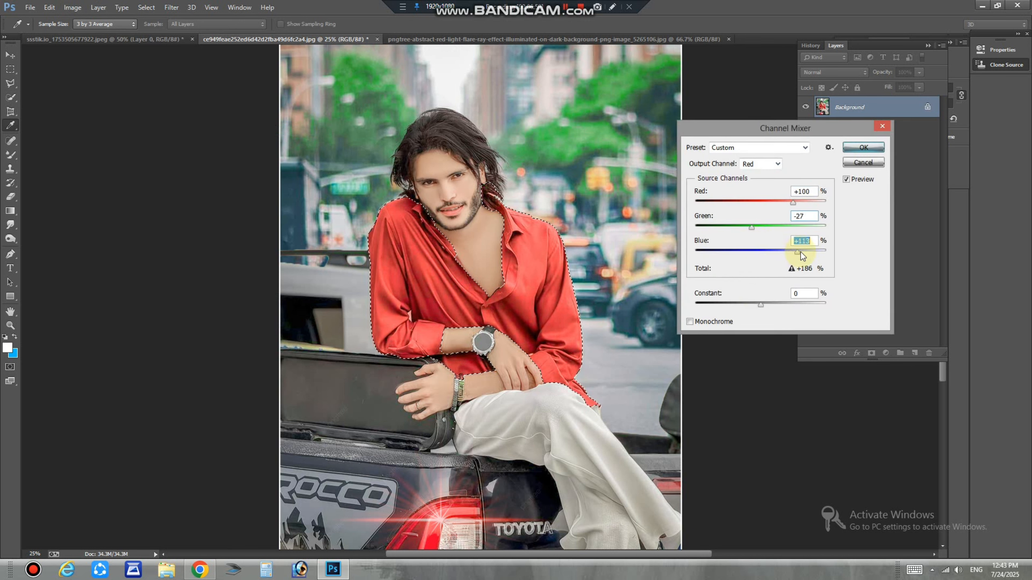
key(Return)
key(w)
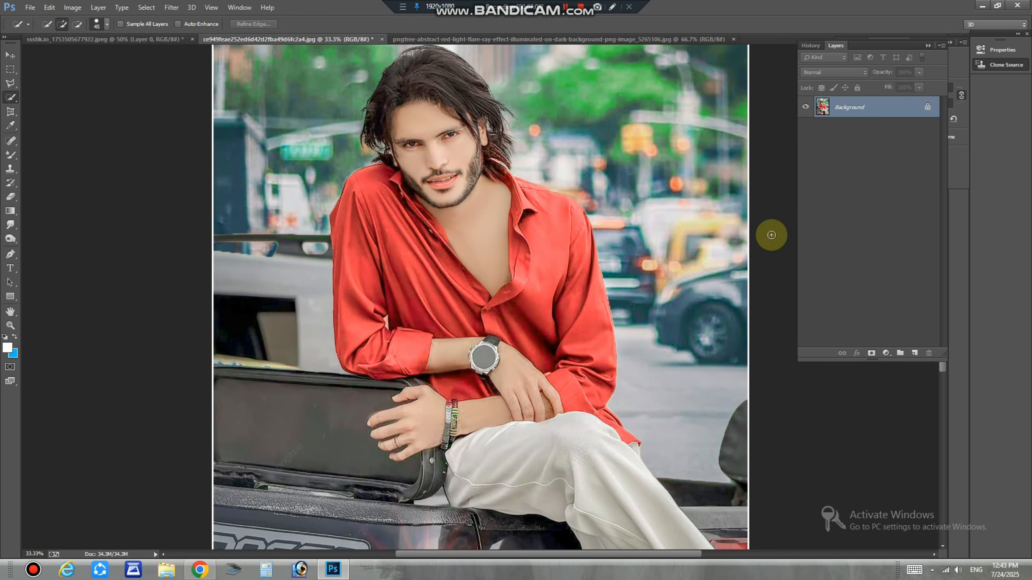
key(ctrl+minus)
key(ctrl+minus)
key(ctrl+plus)
click(11, 226)
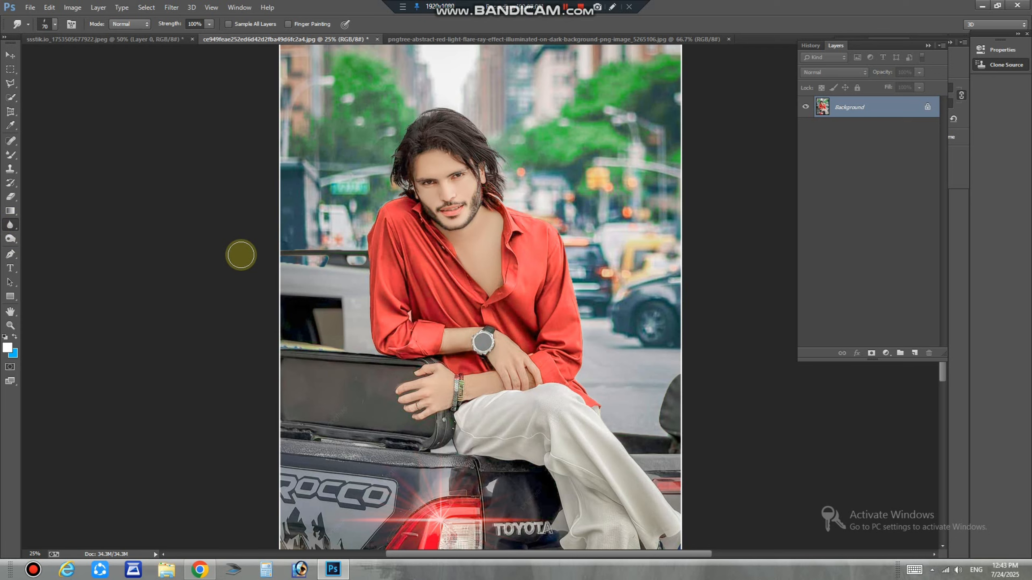
key(ctrl+minus)
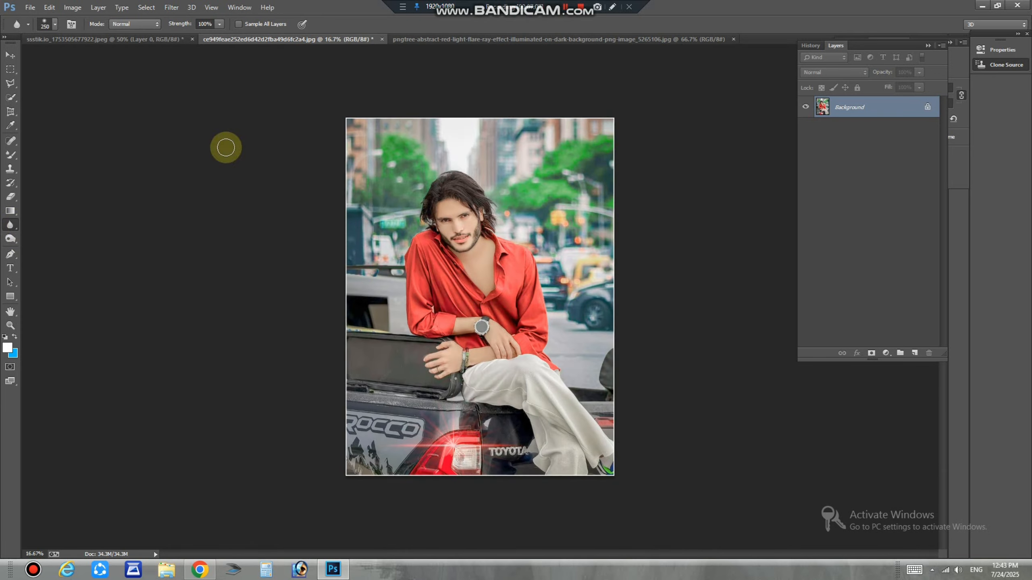
- Open Untitled-1.psd from the sun folder
click(30, 8)
click(50, 41)
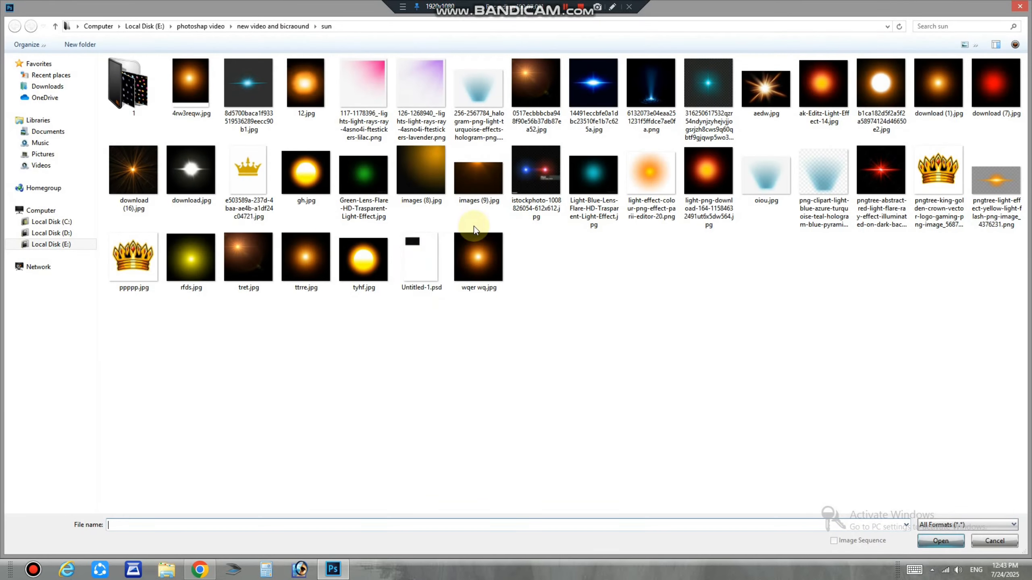
double_click(448, 269)
- Open the orange flare image wqer wq.jpg from the sun folder and bring it into the street photo as a layer
click(30, 8)
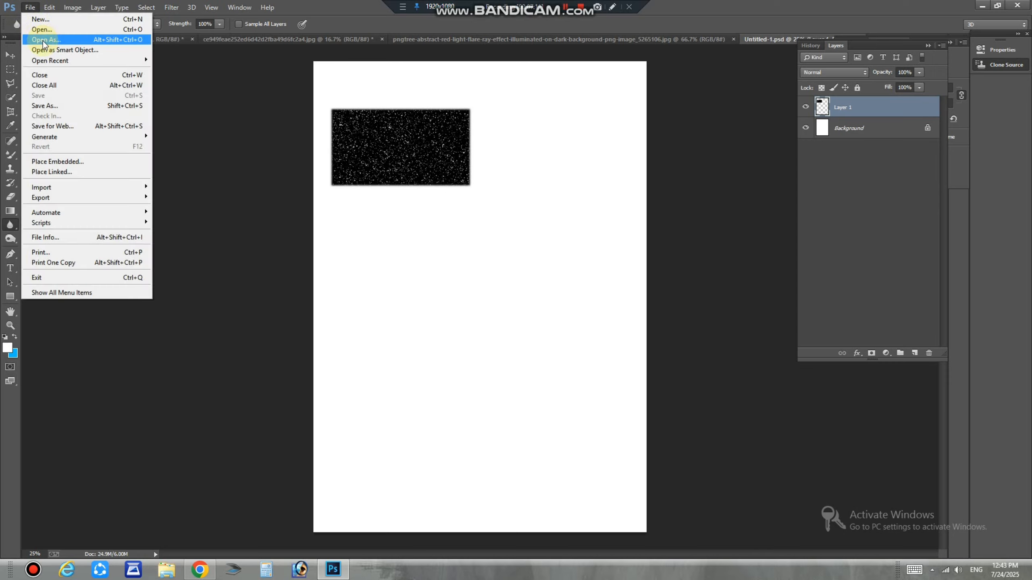
click(42, 38)
double_click(478, 261)
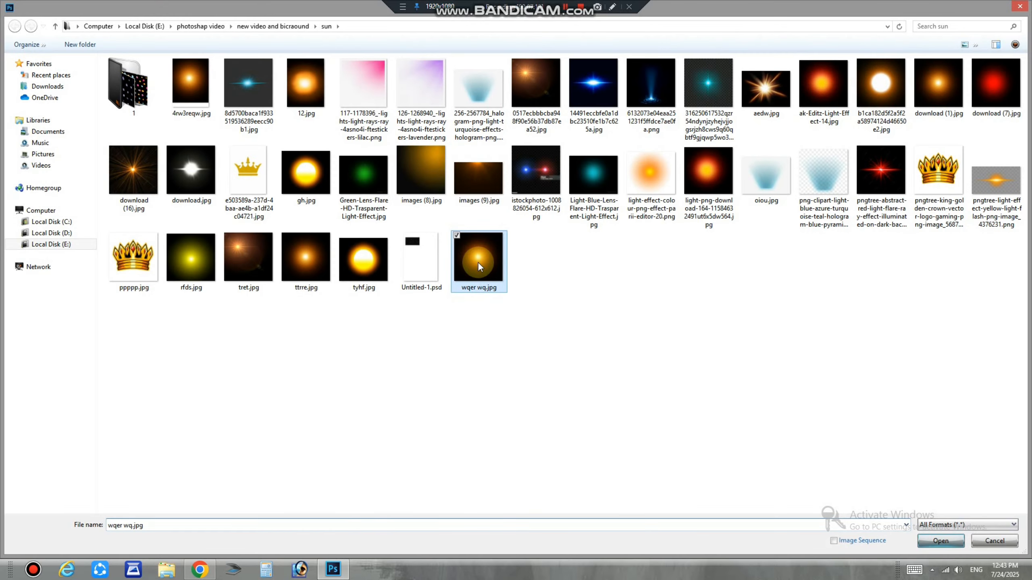
click(11, 58)
drag(417, 281, 533, 289)
- Set the orange flare layer's blend mode to Screen and enlarge it to about 118.5% over the street background
click(833, 73)
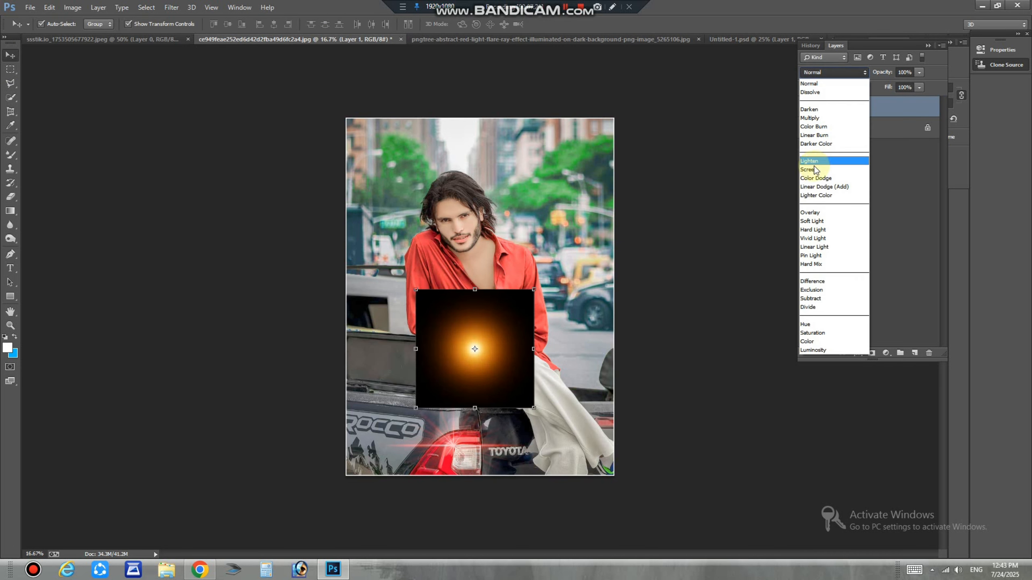
click(813, 170)
drag(491, 343, 576, 236)
drag(646, 173, 657, 162)
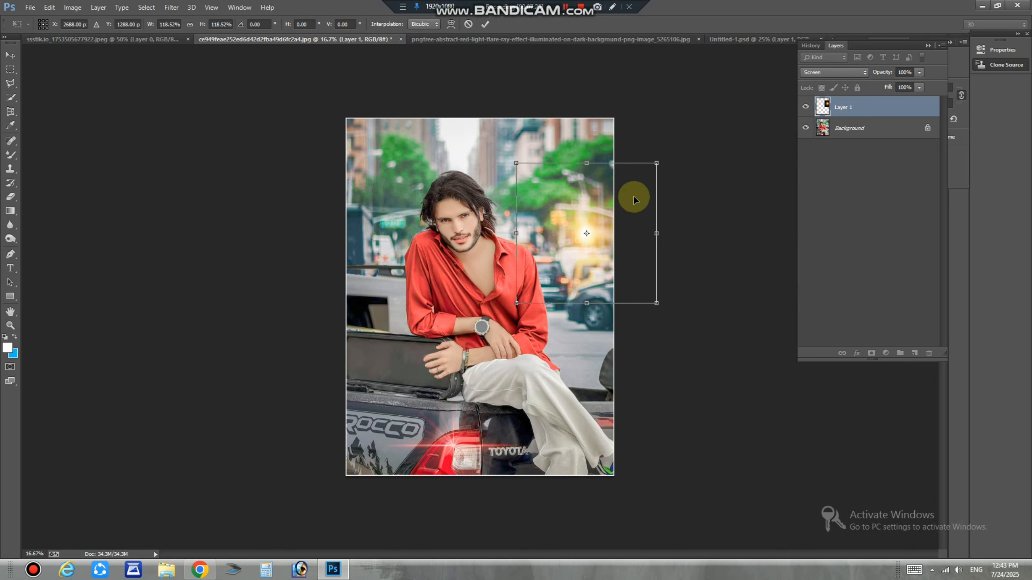
key(Return)
- Move the flare up beside the trees near the photo's right edge and merge it into the background layer
mouse_move(619, 194)
mouse_down()
mouse_move(459, 146)
mouse_move(605, 187)
mouse_up()
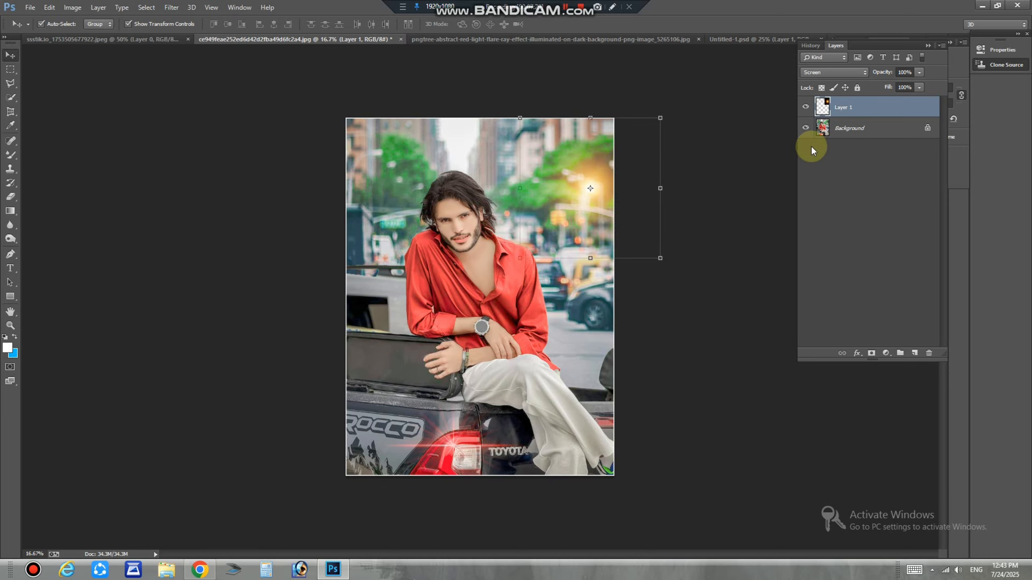
right_click(837, 129)
click(862, 201)
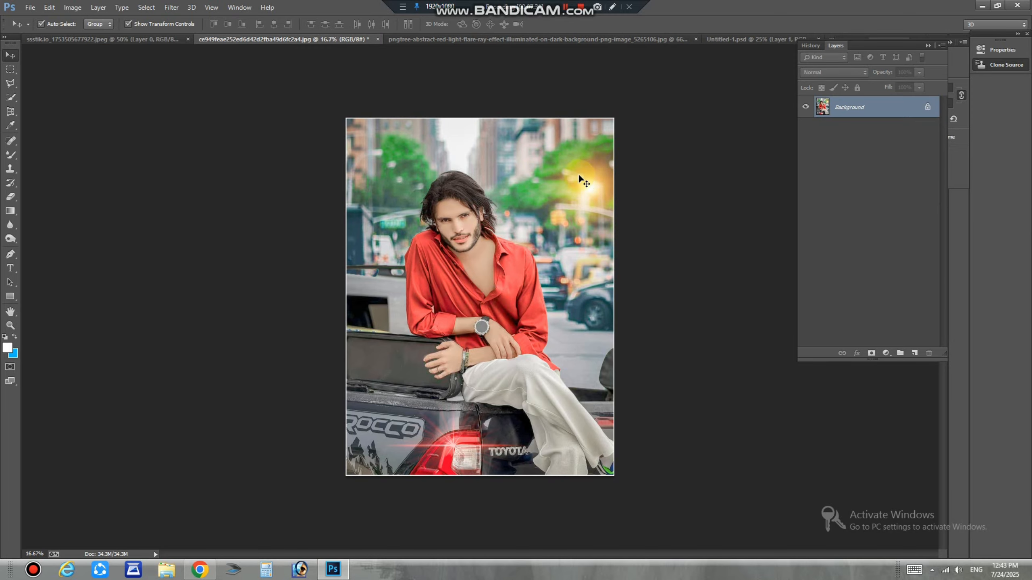
- Raise the saturation of Yellows and Greens to +100 in the Camera Raw HSL adjustments
key(ctrl+shift+s)
key(Return)
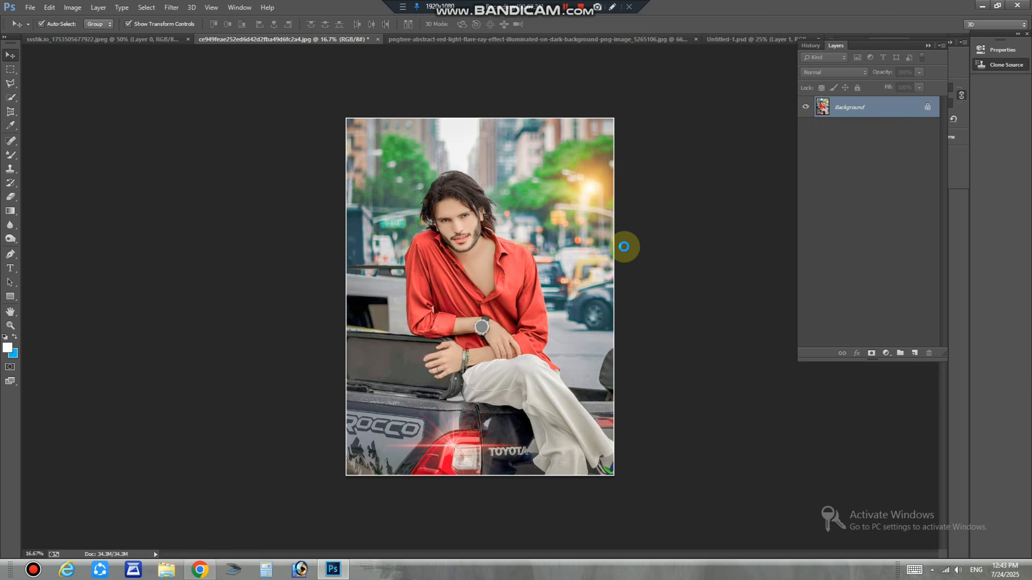
key(ctrl+shift+a)
click(922, 100)
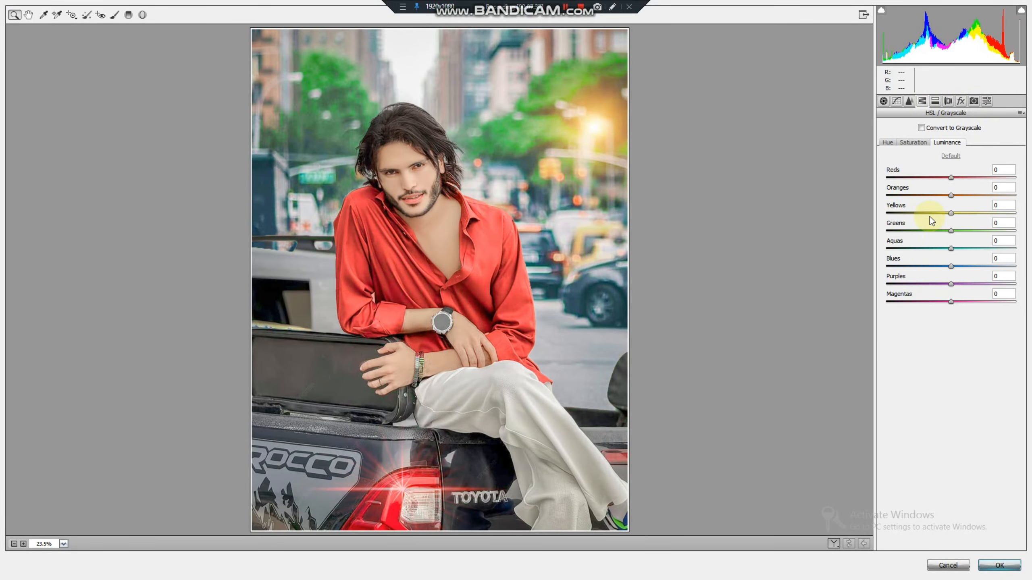
click(916, 145)
drag(1030, 241, 1031, 224)
- Set the Camera Raw luminance of Oranges to +28 and Greens to +51, and apply the filter
click(956, 143)
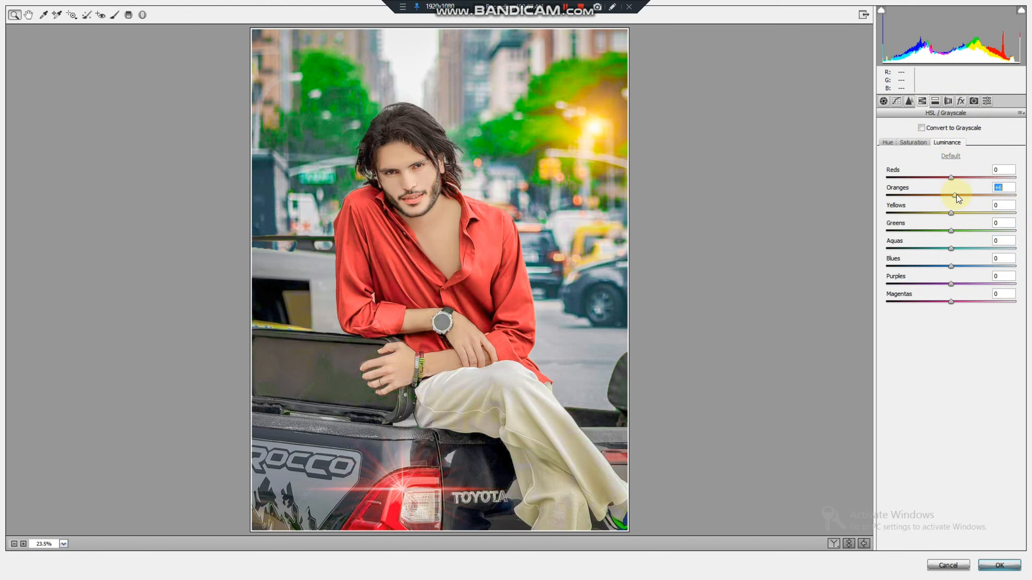
drag(958, 199, 973, 201)
click(914, 143)
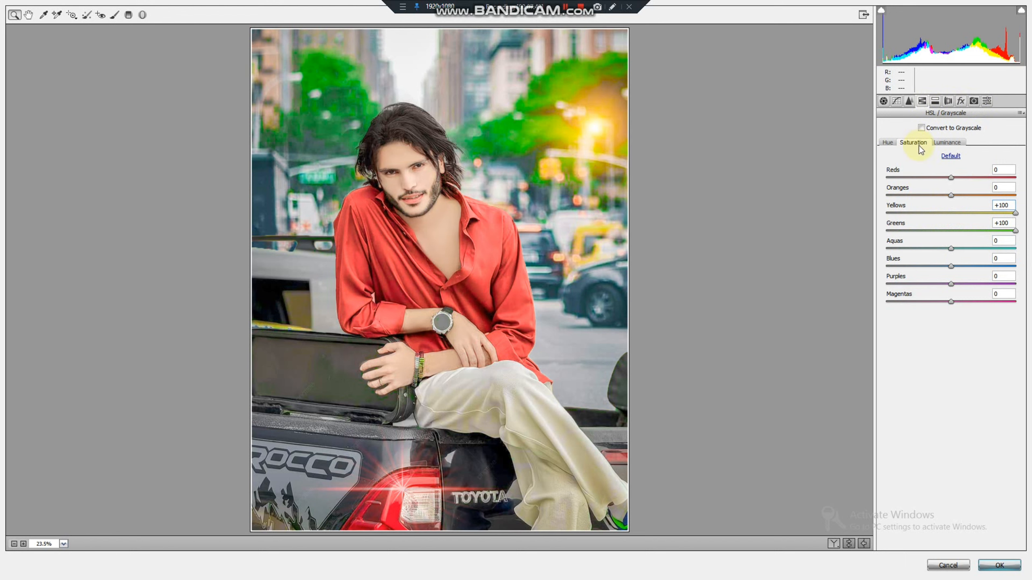
click(947, 143)
drag(954, 233, 992, 233)
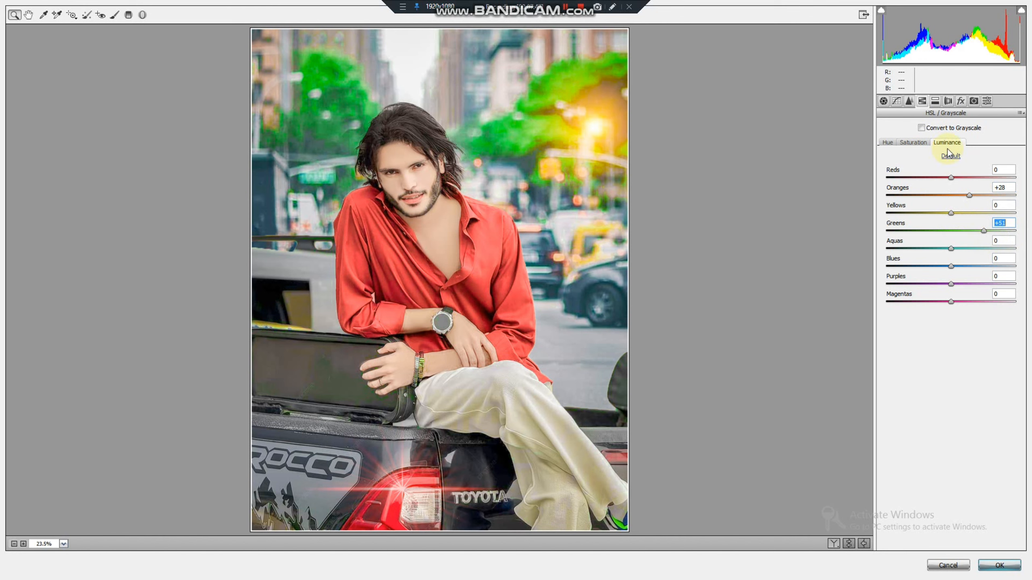
click(1000, 566)
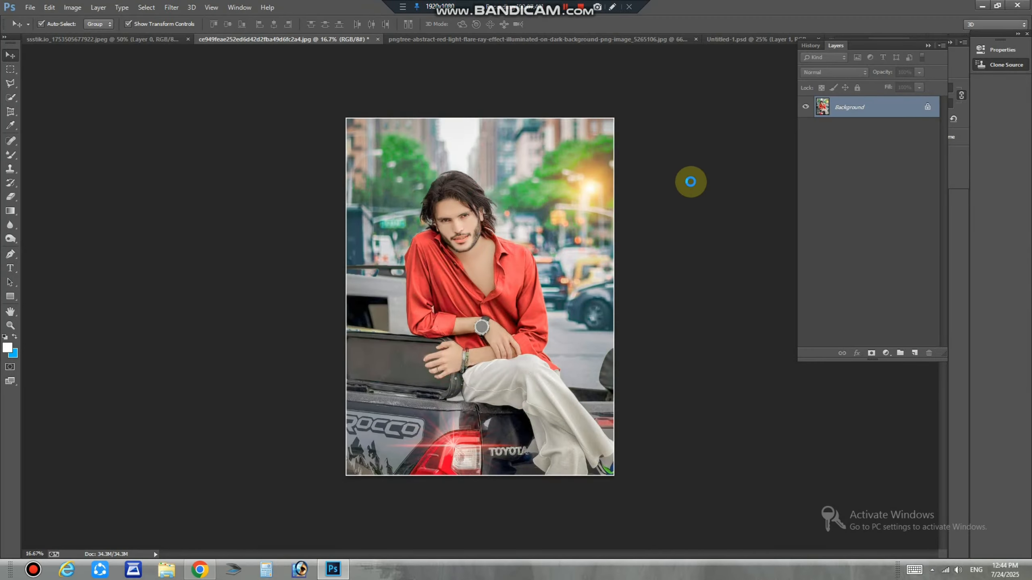
- Compare the graded photo with the open source image of the man, and view the whole result
key(ctrl+plus)
key(ctrl+plus)
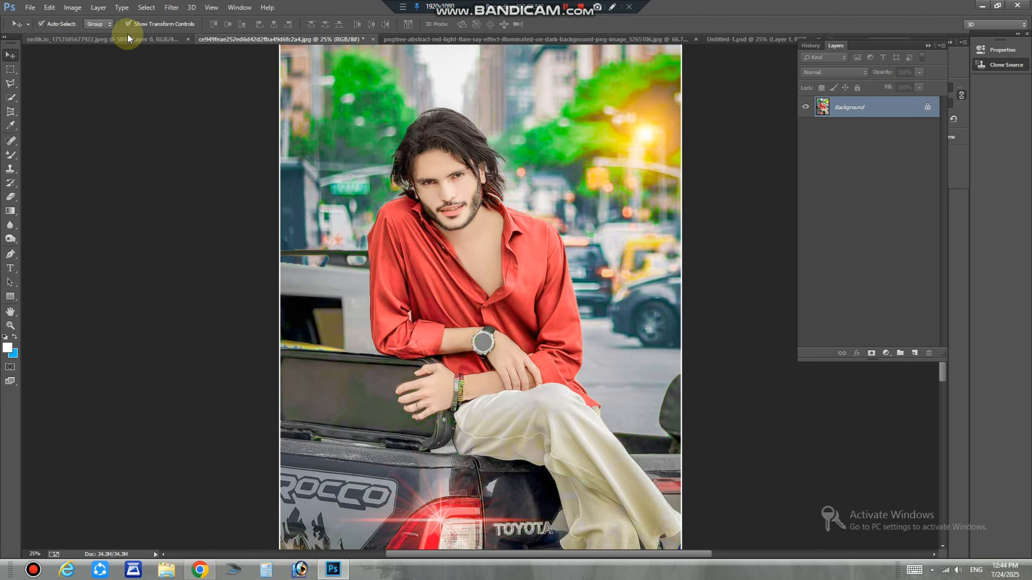
click(129, 39)
click(244, 39)
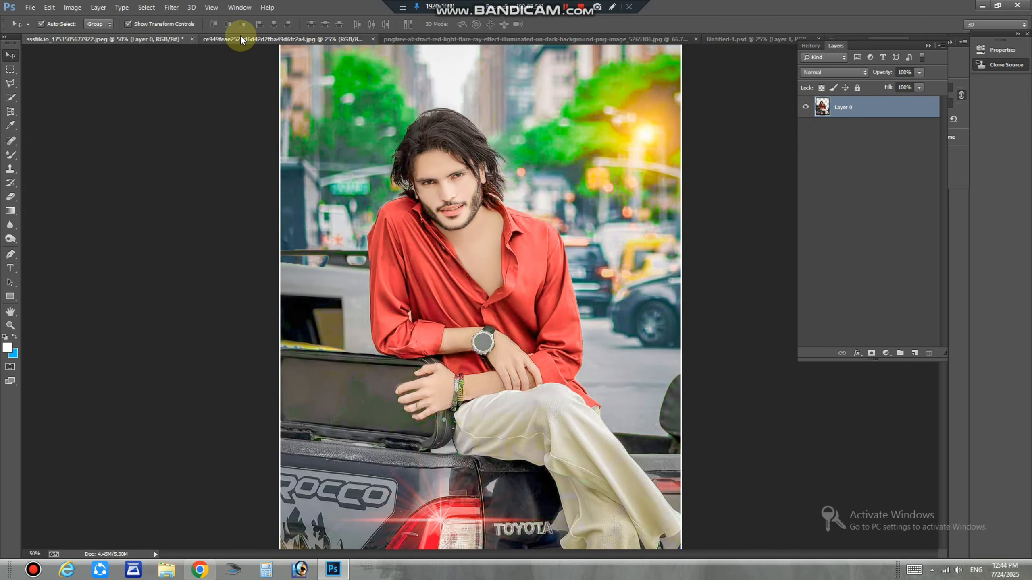
key(ctrl+minus)
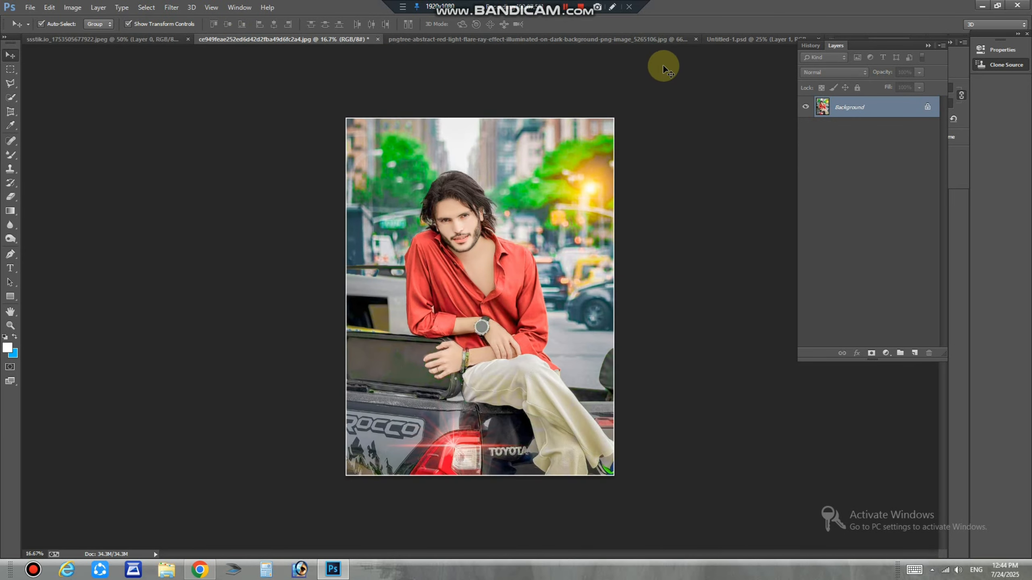